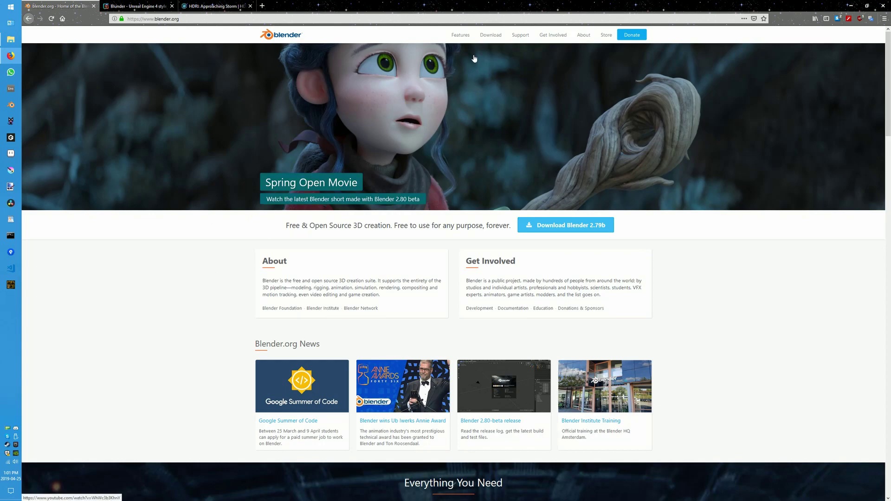
- Go to the blender.org download page and open the Blender 2.80 Beta builds page
{"action": "left_click", "coordinate": [493, 39]}
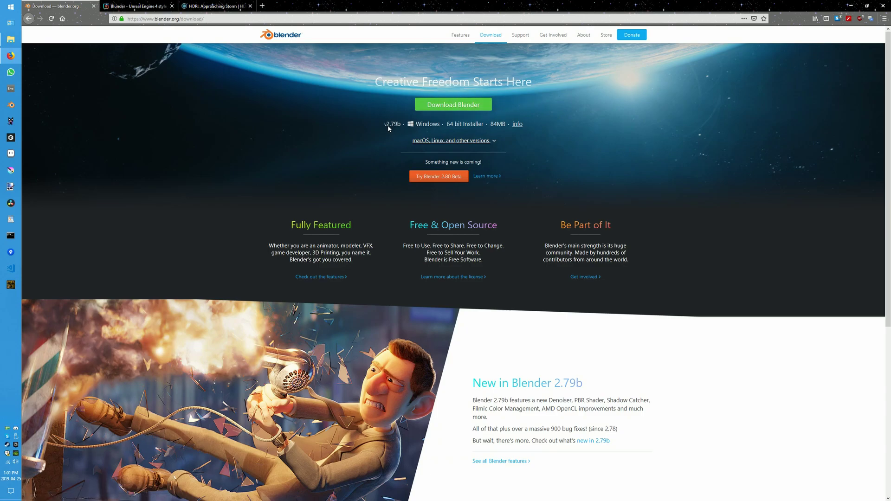
{"action": "left_click", "coordinate": [450, 179]}
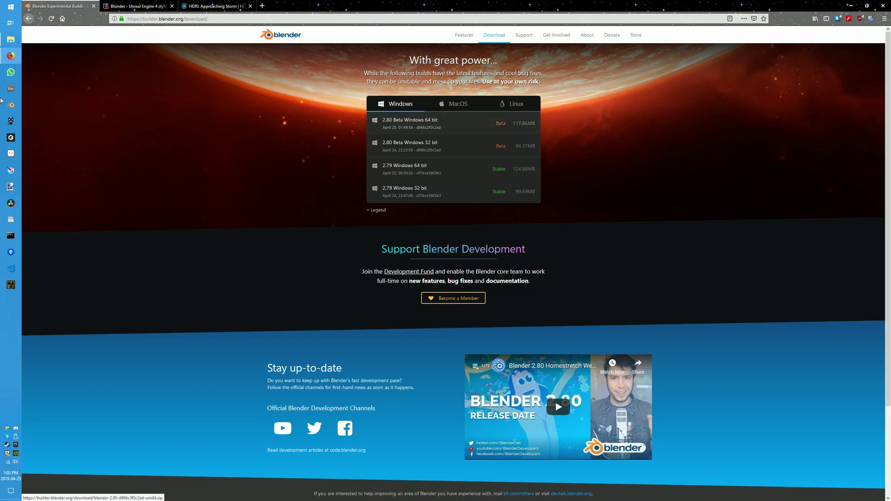
- Switch to the Gumroad page for the Blunder Unreal Engine 4 style Blender template
{"action": "left_click", "coordinate": [116, 6]}
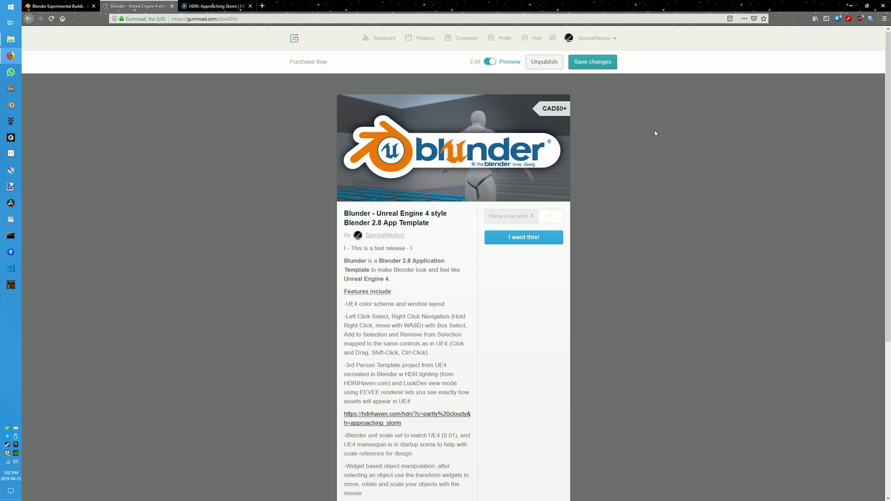
{"action": "left_click", "coordinate": [219, 17]}
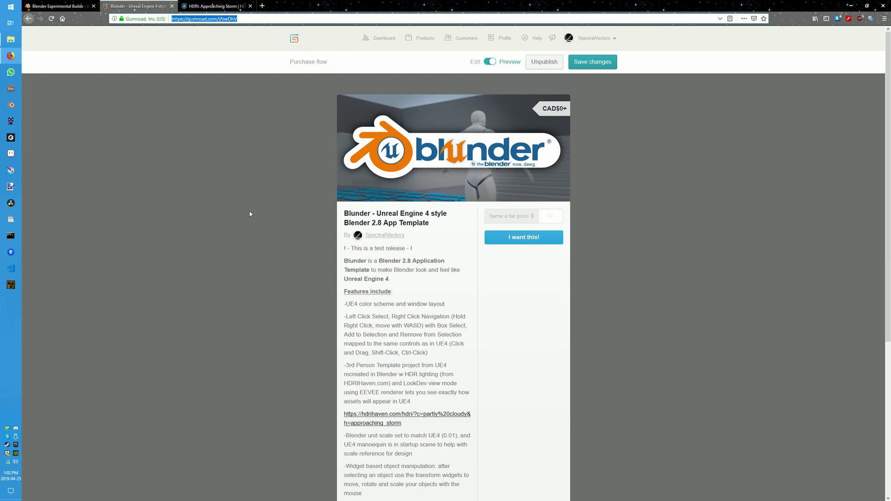
{"action": "scroll", "coordinate": [448, 293], "scroll_direction": "down", "scroll_amount": 5}
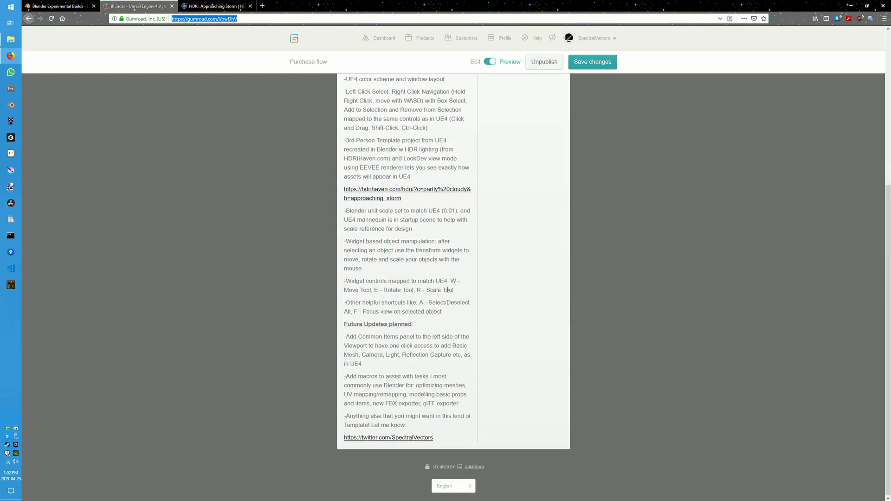
{"action": "scroll", "coordinate": [448, 292], "scroll_direction": "up", "scroll_amount": 5}
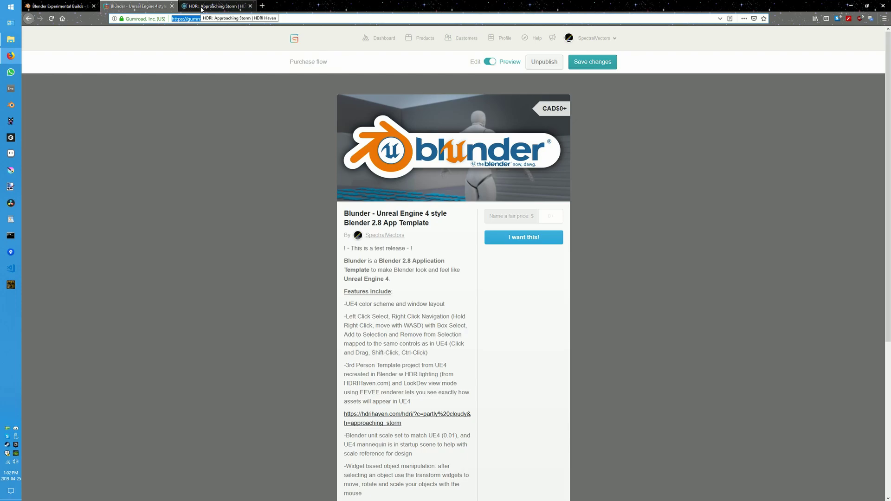
{"action": "left_click", "coordinate": [202, 6]}
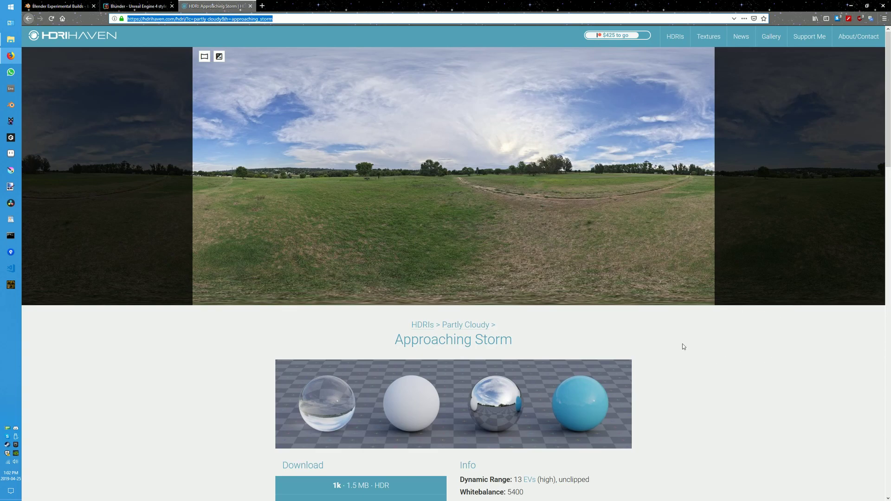
- Look over the Approaching Storm HDRI page, then launch Blender from the taskbar
{"action": "scroll", "coordinate": [683, 347], "scroll_direction": "down", "scroll_amount": 14}
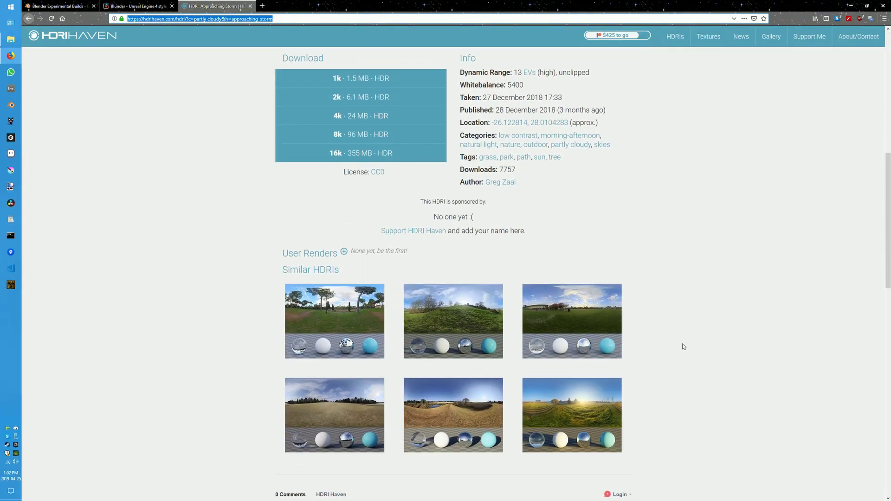
{"action": "scroll", "coordinate": [683, 347], "scroll_direction": "up", "scroll_amount": 14}
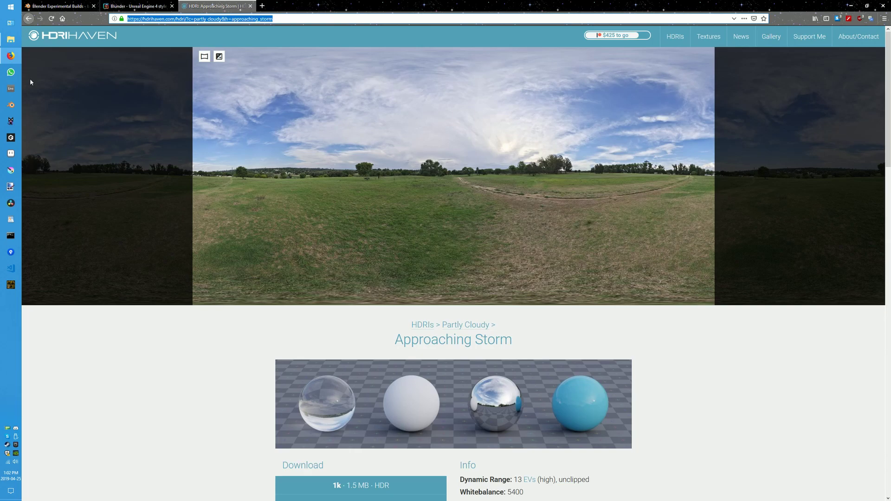
{"action": "left_click", "coordinate": [15, 107]}
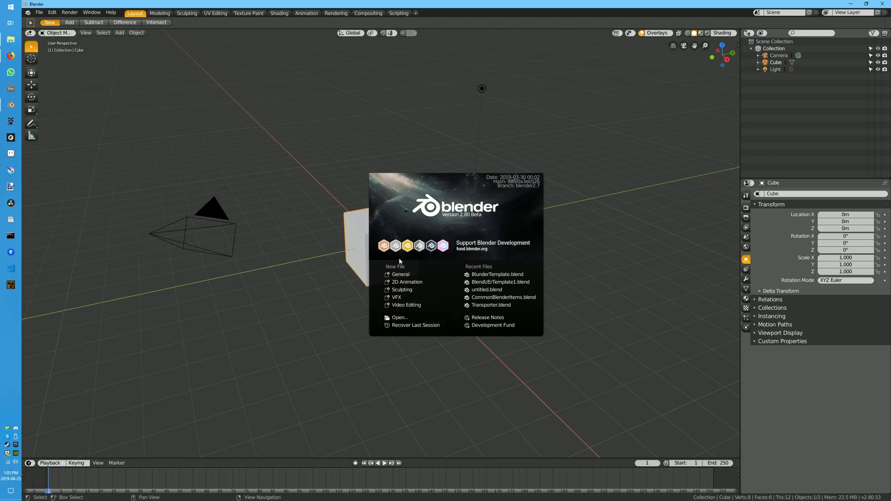
- Dismiss the splash screen and start a fresh General file with the default cube
{"action": "left_click", "coordinate": [196, 133]}
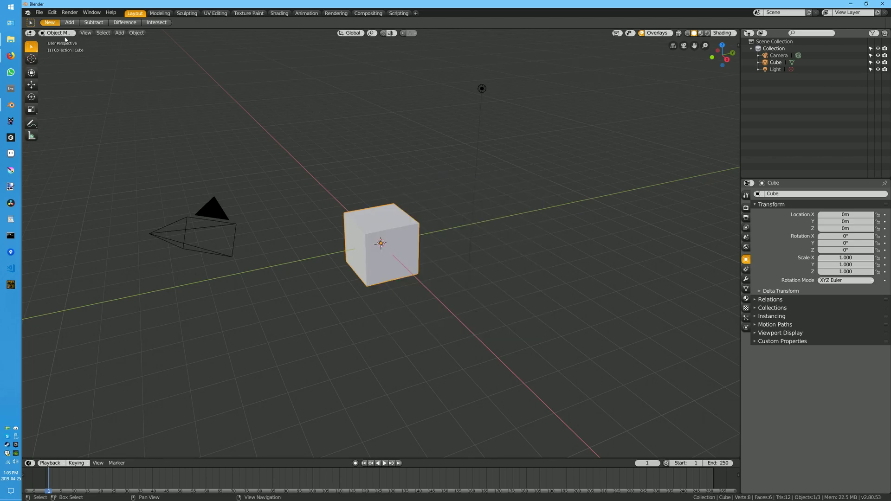
{"action": "left_click", "coordinate": [39, 13]}
{"action": "mouse_move", "coordinate": [49, 22]}
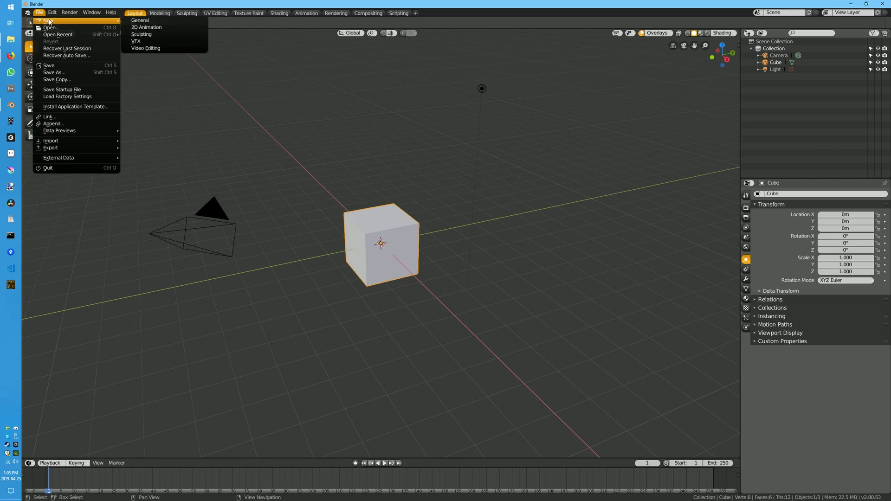
{"action": "left_click", "coordinate": [140, 20]}
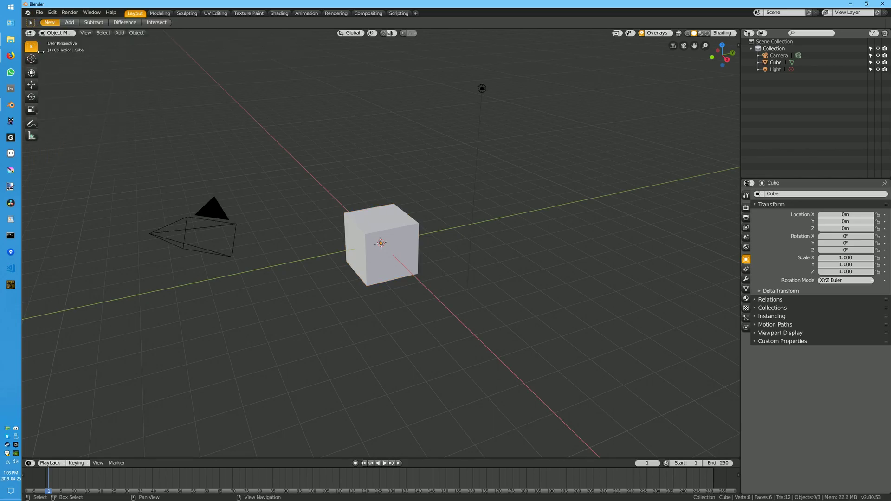
{"action": "left_click", "coordinate": [40, 13]}
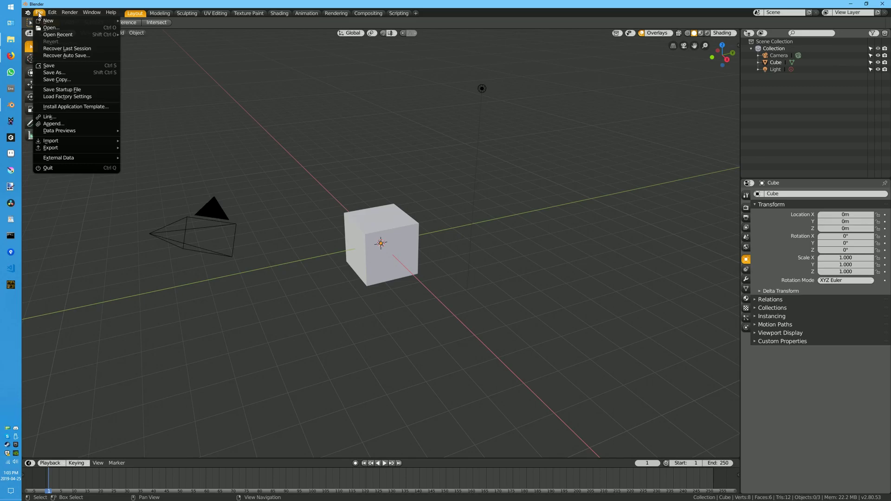
- Install the Blunder_0_1.zip application template from D:\BlenderFiles\AppTemplates
{"action": "left_click", "coordinate": [61, 108]}
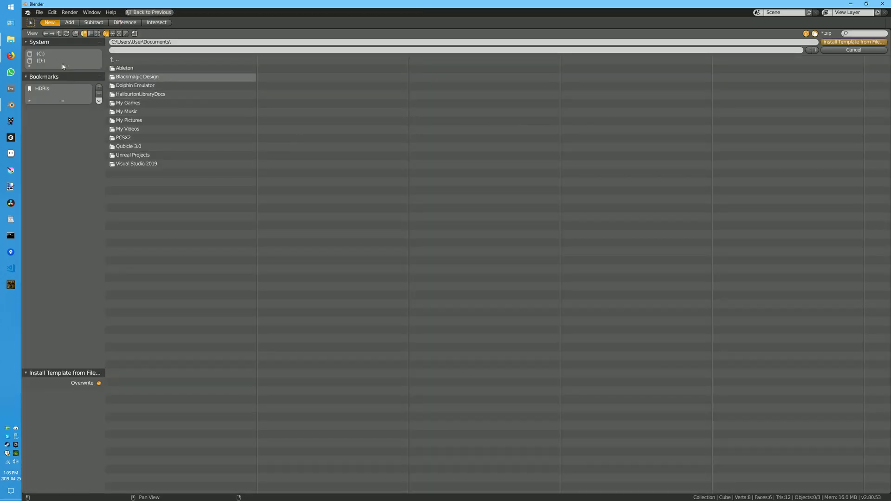
{"action": "left_click", "coordinate": [42, 61]}
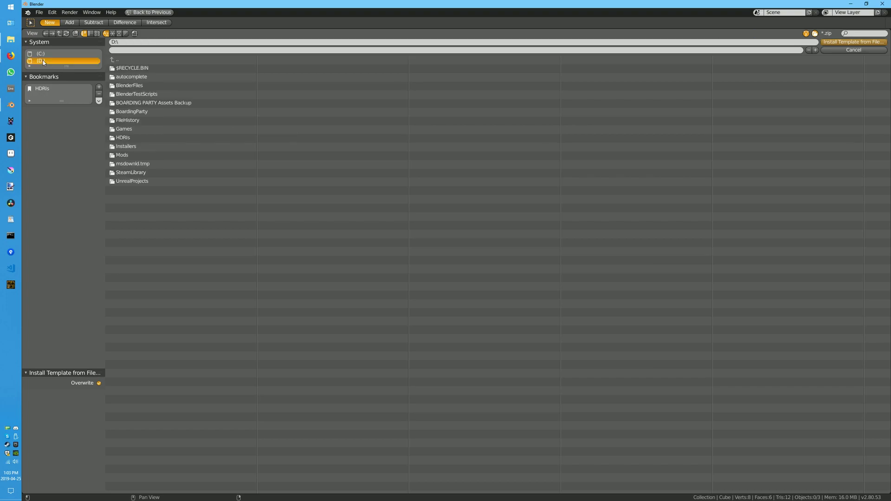
{"action": "left_click", "coordinate": [157, 86]}
{"action": "left_click", "coordinate": [130, 70]}
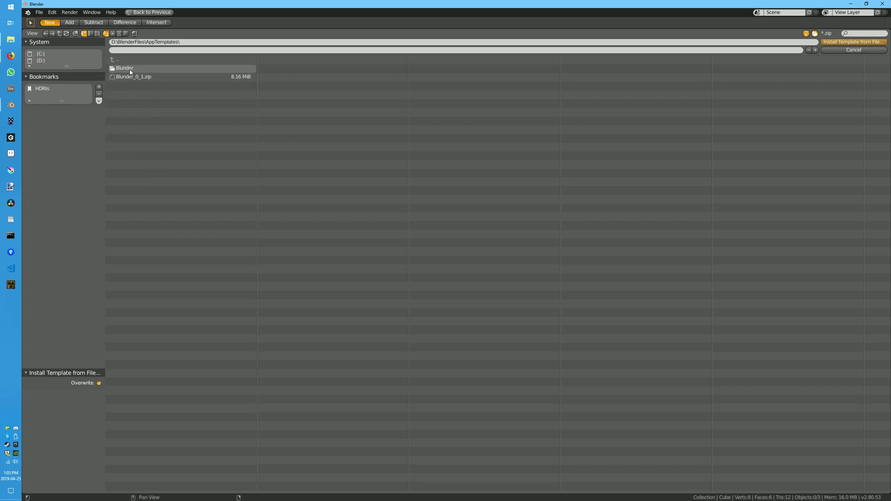
{"action": "left_click", "coordinate": [143, 78]}
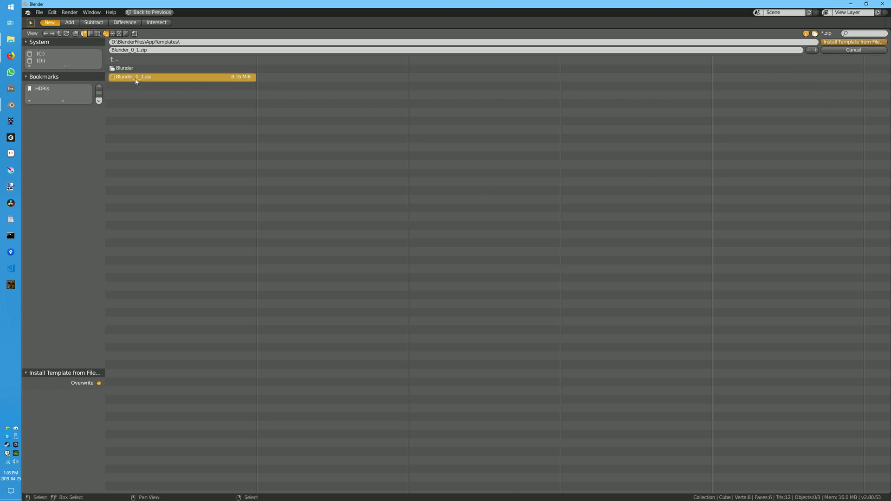
{"action": "left_click", "coordinate": [841, 42]}
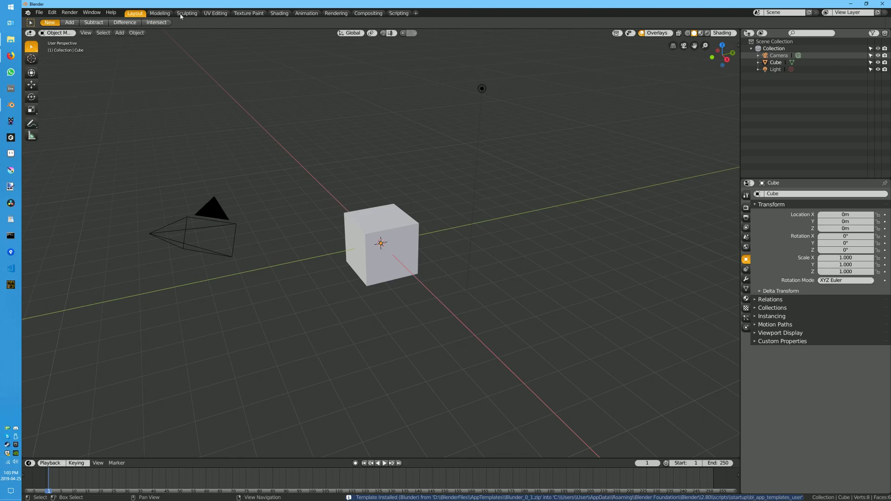
- Create a new file from the Blunder template to load its arena scene
{"action": "left_click", "coordinate": [42, 13]}
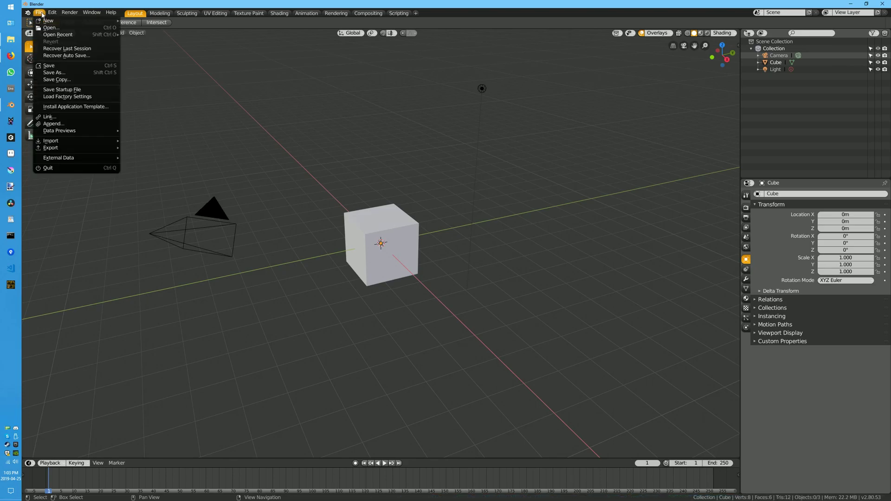
{"action": "left_click", "coordinate": [40, 13]}
{"action": "mouse_move", "coordinate": [47, 20]}
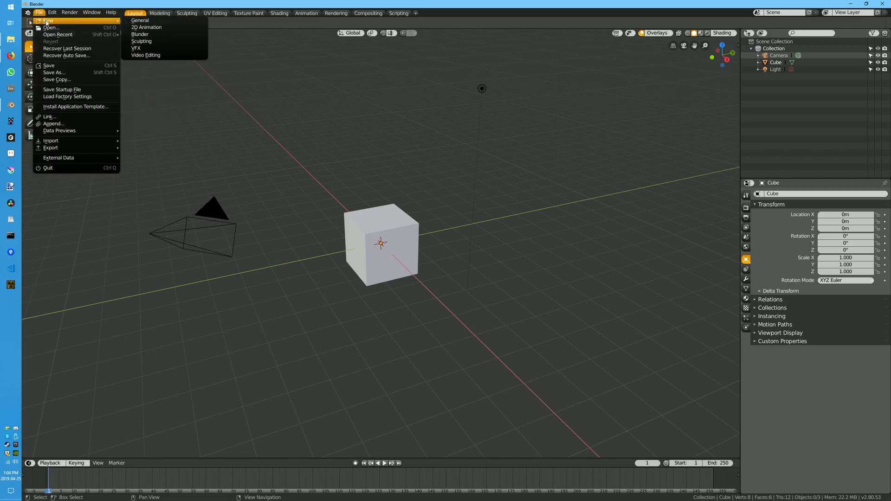
{"action": "left_click", "coordinate": [157, 36]}
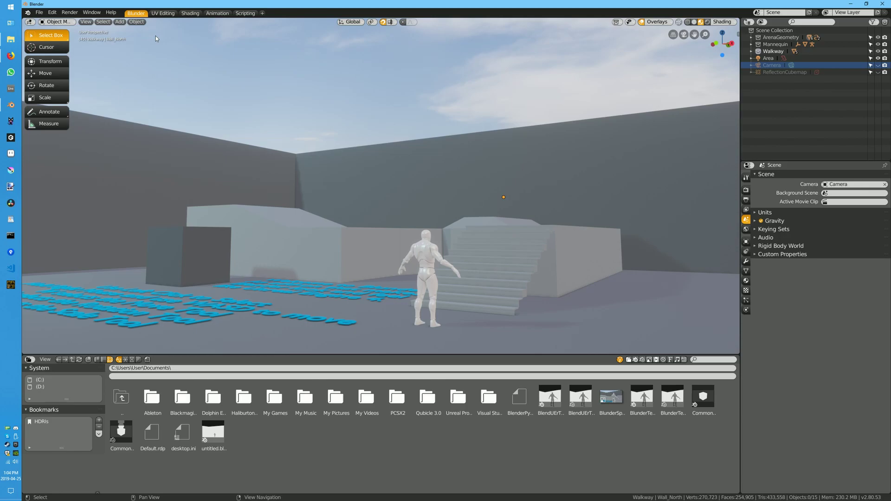
- Select the mannequin's arm, cube and ramp, then box-select stairs, walls, mannequin and text
{"action": "left_click", "coordinate": [419, 263]}
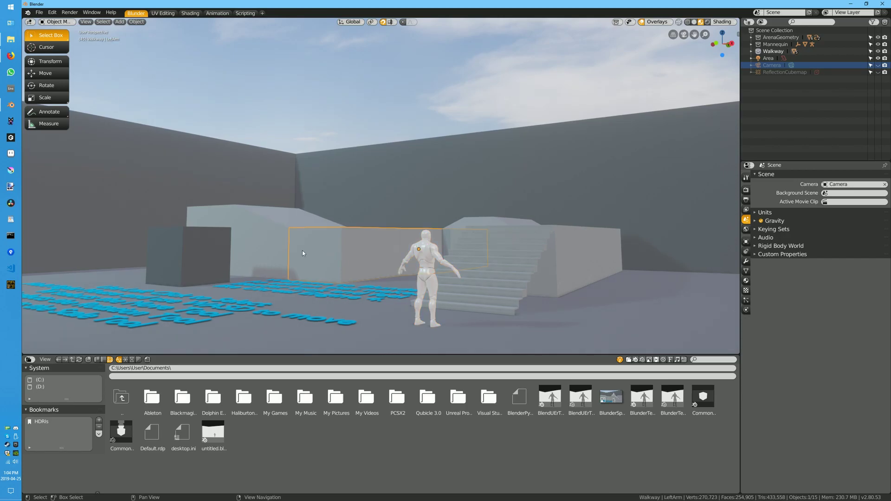
{"action": "left_click", "coordinate": [215, 258], "text": "shift"}
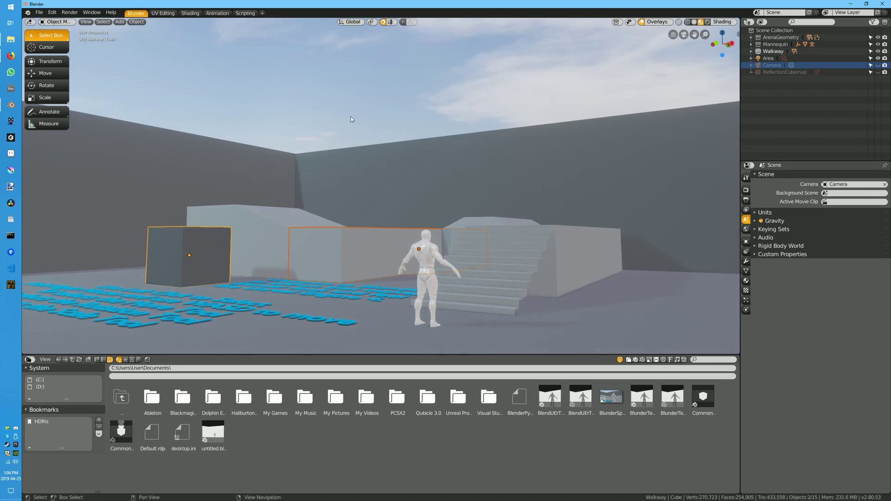
{"action": "left_click", "coordinate": [281, 226]}
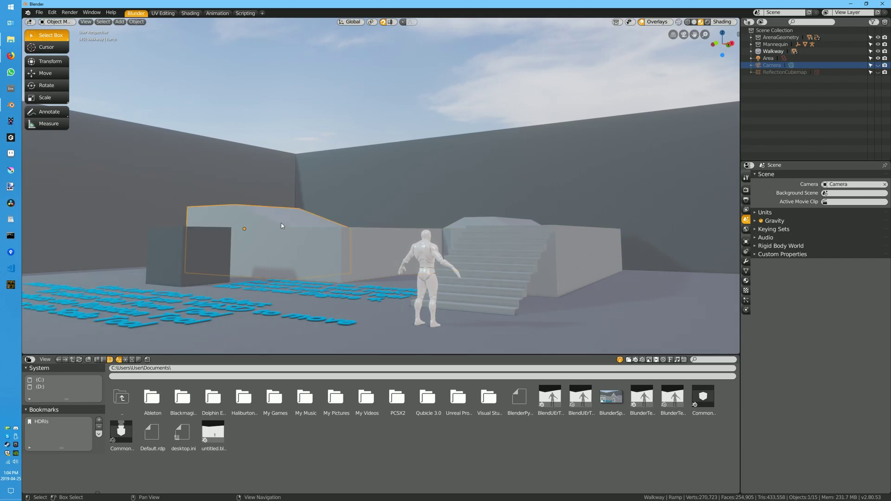
{"action": "left_click_drag", "start_coordinate": [379, 186], "coordinate": [595, 309]}
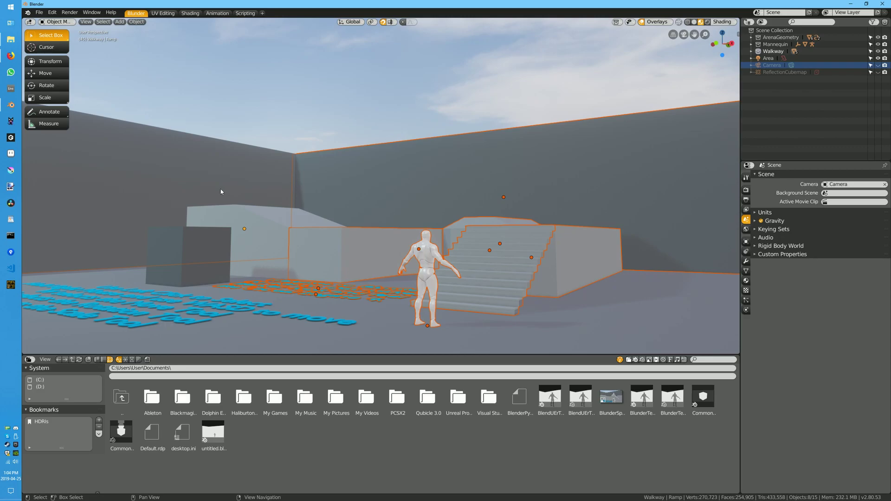
{"action": "left_click_drag", "start_coordinate": [204, 181], "coordinate": [603, 313]}
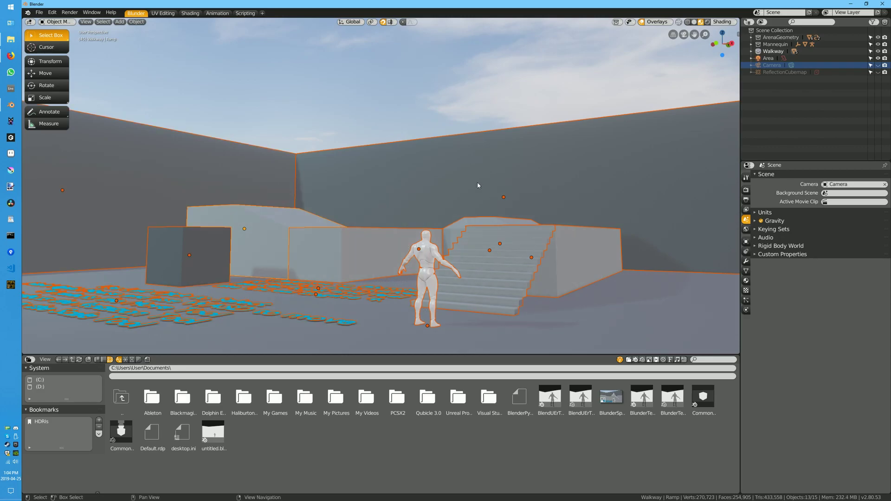
- Toggle the stairs, blocks and platform out of and back into the selection, then deselect all
{"action": "left_click", "coordinate": [513, 275], "text": "ctrl"}
{"action": "left_click", "coordinate": [596, 265], "text": "ctrl"}
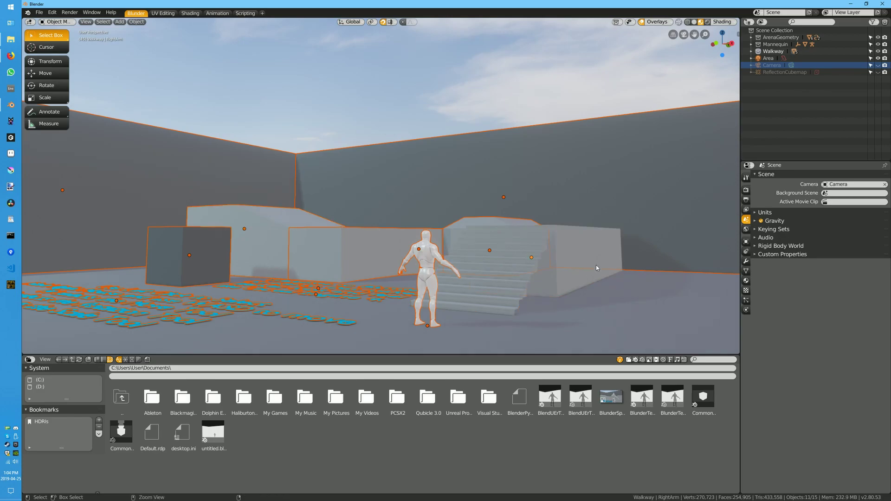
{"action": "left_click", "coordinate": [485, 219], "text": "ctrl"}
{"action": "left_click", "coordinate": [360, 241], "text": "ctrl"}
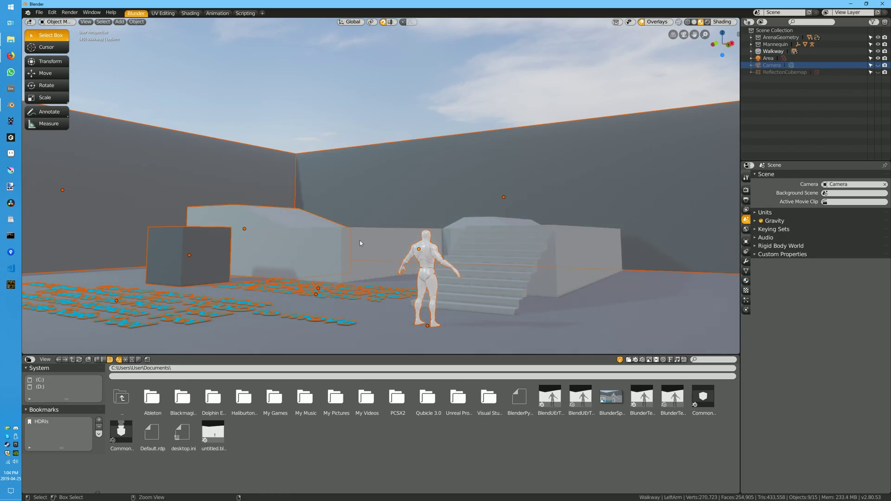
{"action": "left_click", "coordinate": [364, 248], "text": "shift"}
{"action": "left_click", "coordinate": [494, 218], "text": "shift"}
{"action": "left_click", "coordinate": [579, 244], "text": "shift"}
{"action": "left_click", "coordinate": [491, 257], "text": "shift"}
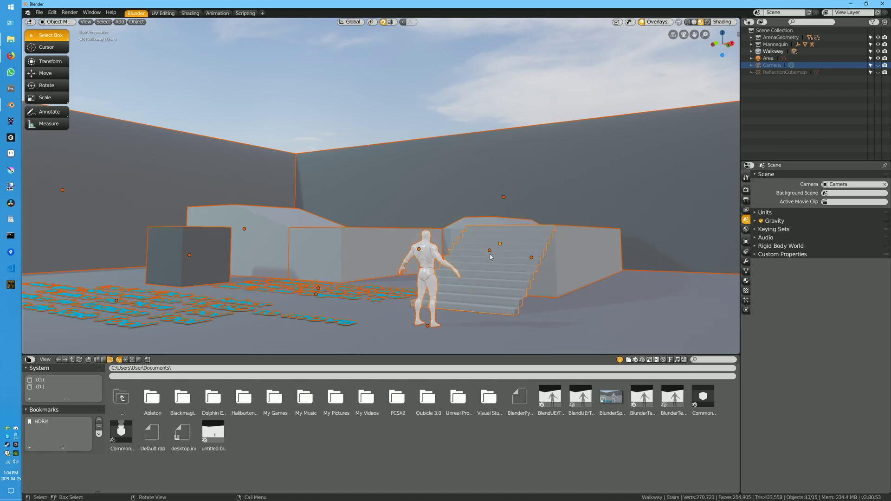
{"action": "left_click", "coordinate": [265, 115]}
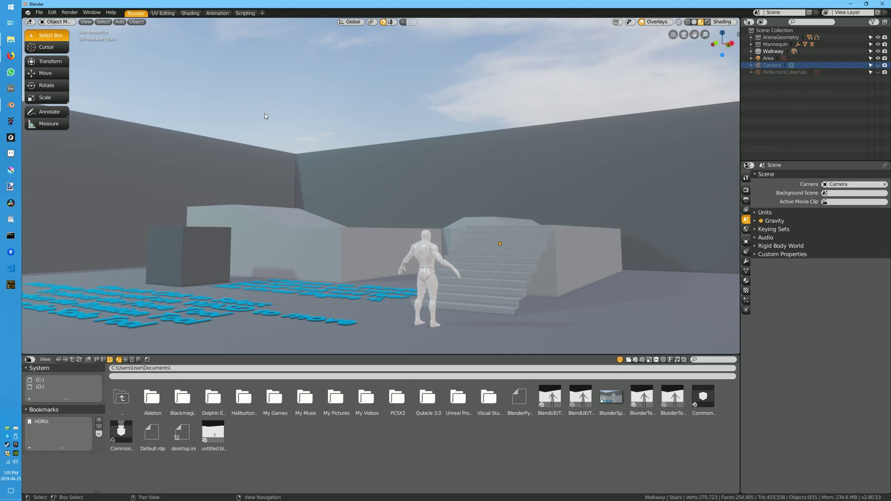
- Walk first-person through the arena with Shift+` and WASD, ending facing the stairs and cube
{"action": "key", "text": "shift+grave"}
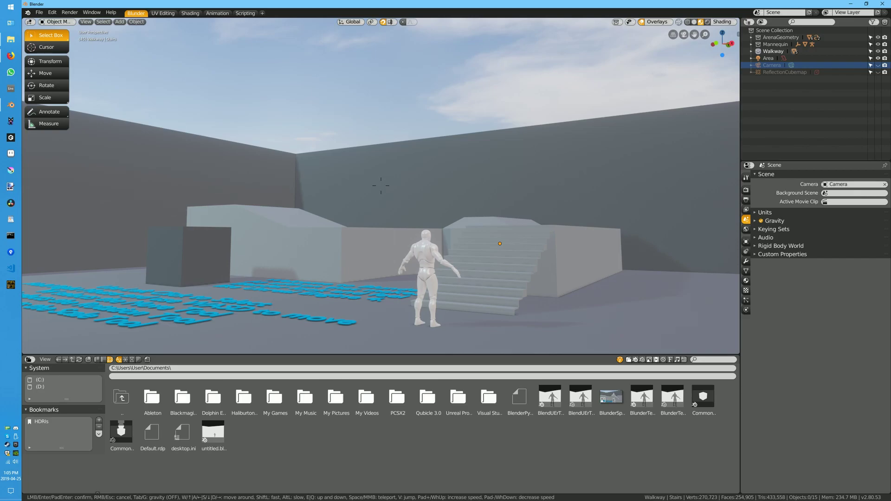
{"action": "key", "text": "s"}
{"action": "key", "text": "w"}
{"action": "key", "text": "d"}
{"action": "key", "text": "s"}
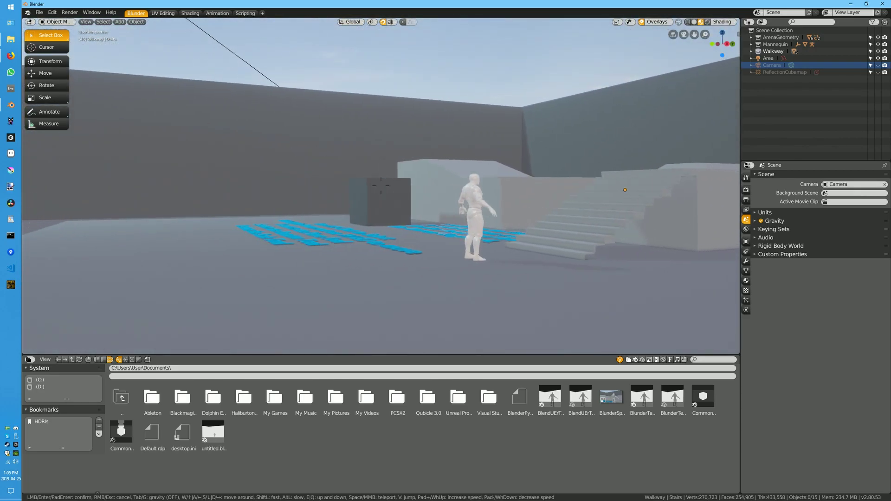
{"action": "key", "text": "w"}
{"action": "key", "text": "a"}
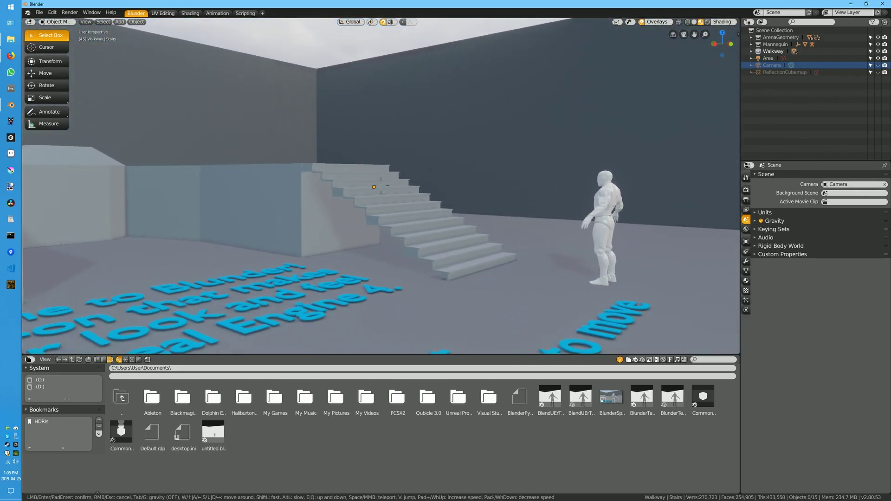
{"action": "mouse_move", "coordinate": [381, 185]}
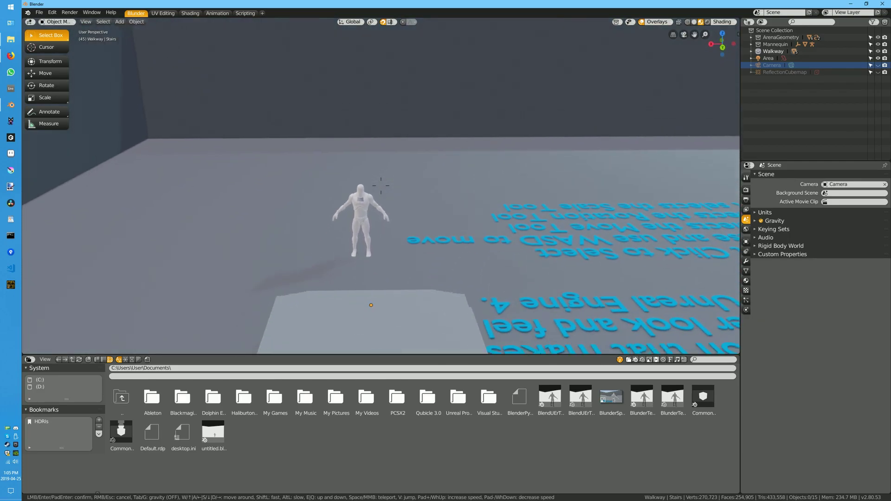
{"action": "key", "text": "s"}
{"action": "left_click", "coordinate": [382, 188]}
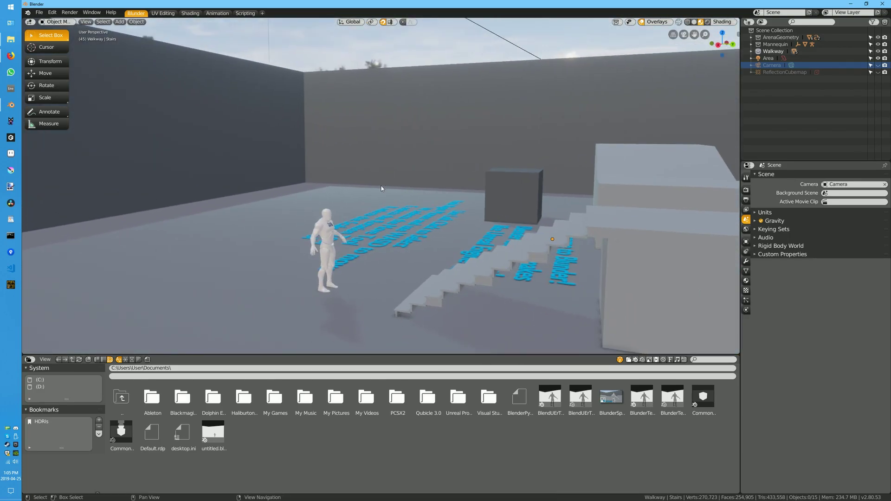
- Put the Stairs object into Edit Mode and resume walk navigation
{"action": "key", "text": "Tab"}
{"action": "key", "text": "shift+grave"}
{"action": "key", "text": "w"}
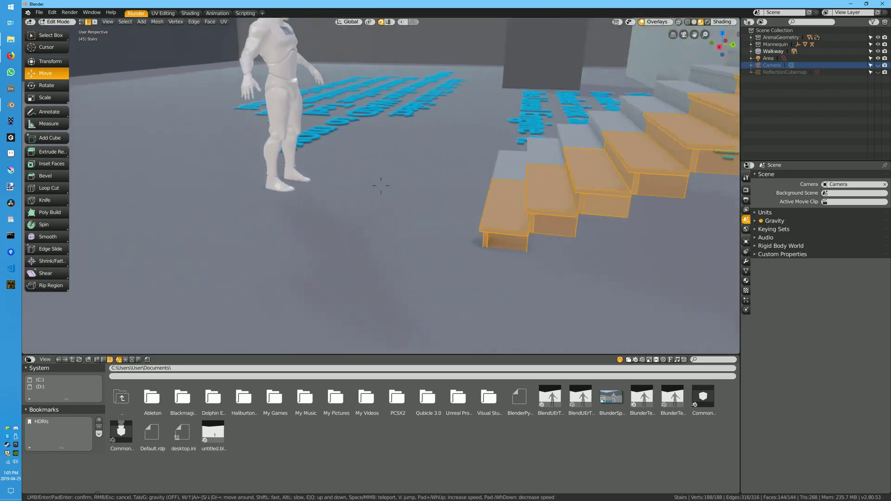
- Return the stairs to Object Mode, walk up to the mannequin and select it
{"action": "key", "text": "s"}
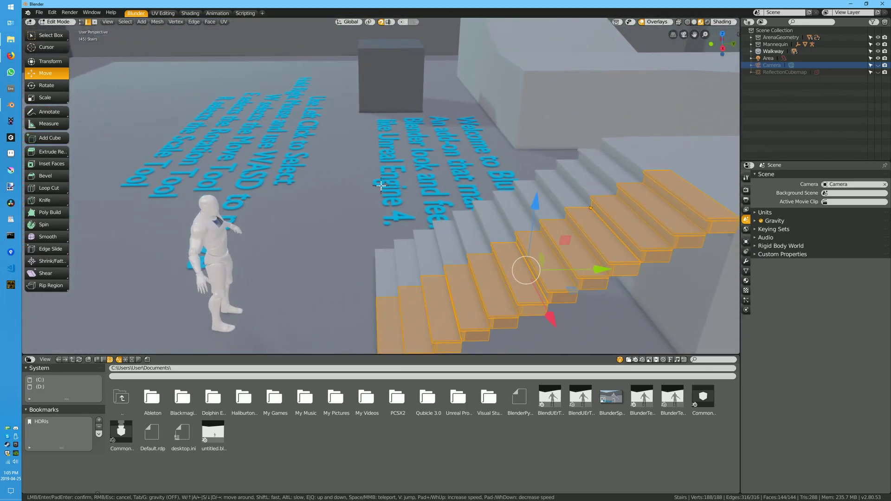
{"action": "key", "text": "Tab"}
{"action": "key", "text": "w"}
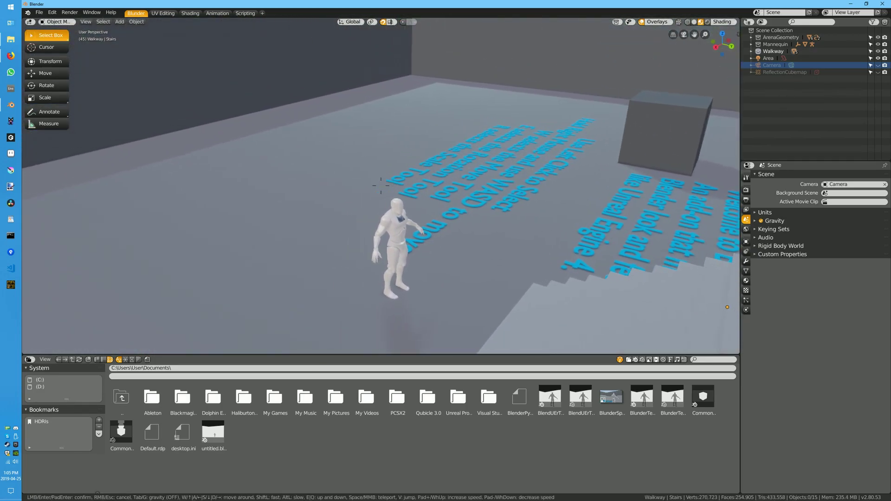
{"action": "key", "text": "w"}
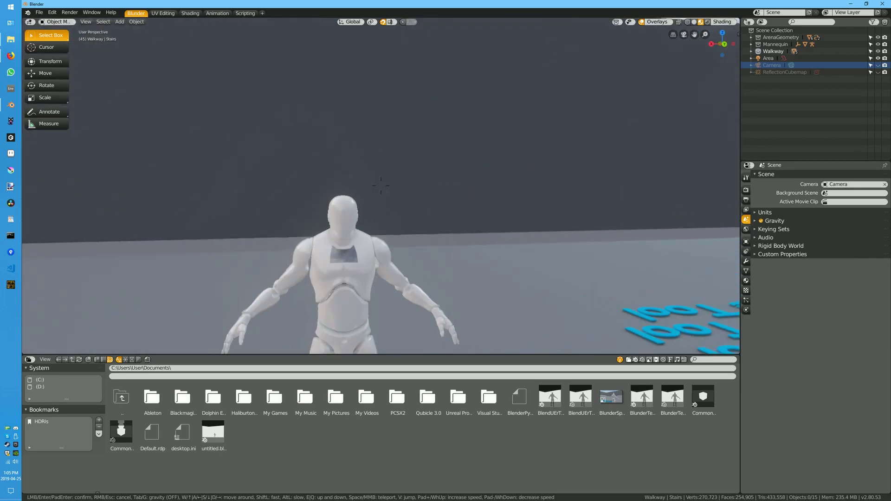
{"action": "key", "text": "w"}
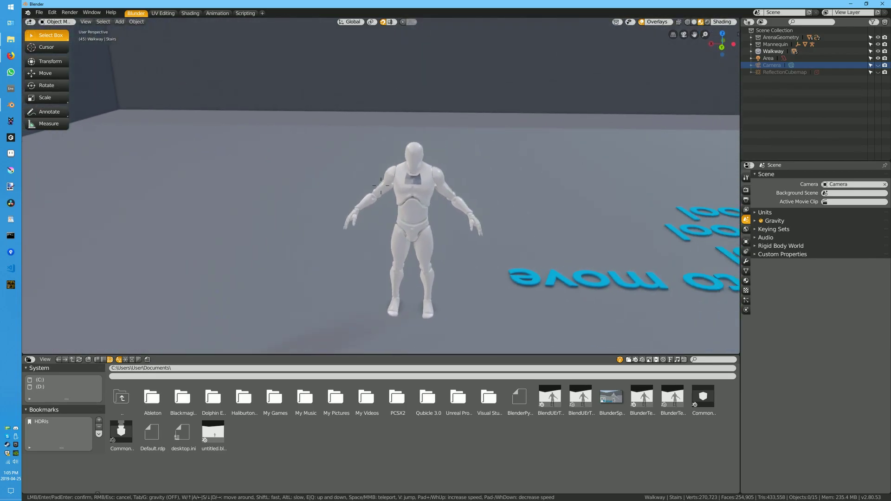
{"action": "left_click", "coordinate": [404, 184]}
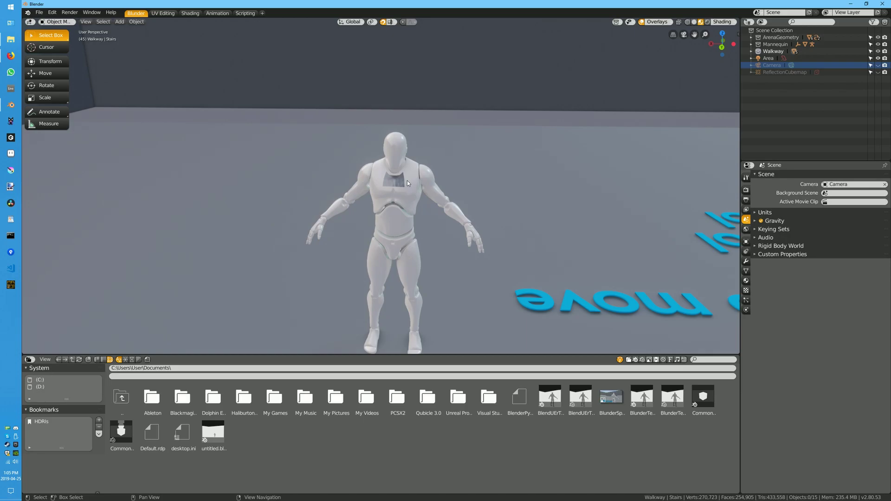
{"action": "left_click", "coordinate": [407, 181]}
- Walk around SK_Mannequin.001, viewing its torso, head and full body up close
{"action": "key", "text": "shift+grave"}
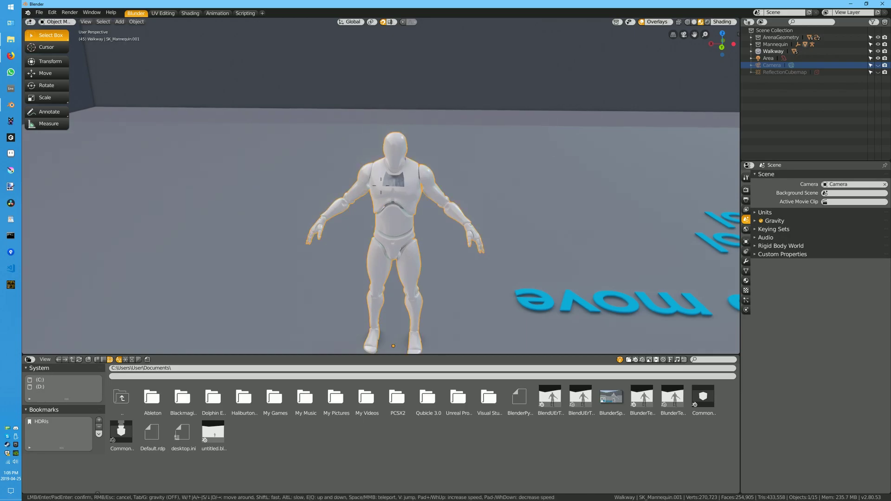
{"action": "key", "text": "q"}
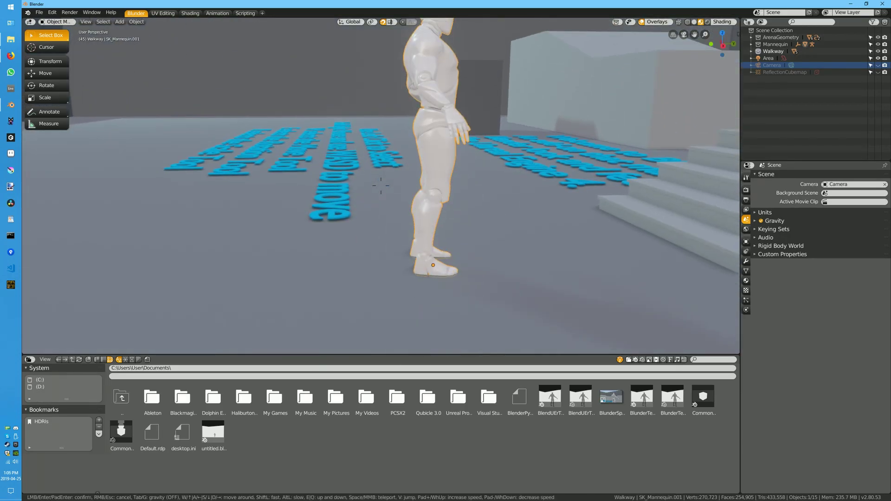
{"action": "key", "text": "d"}
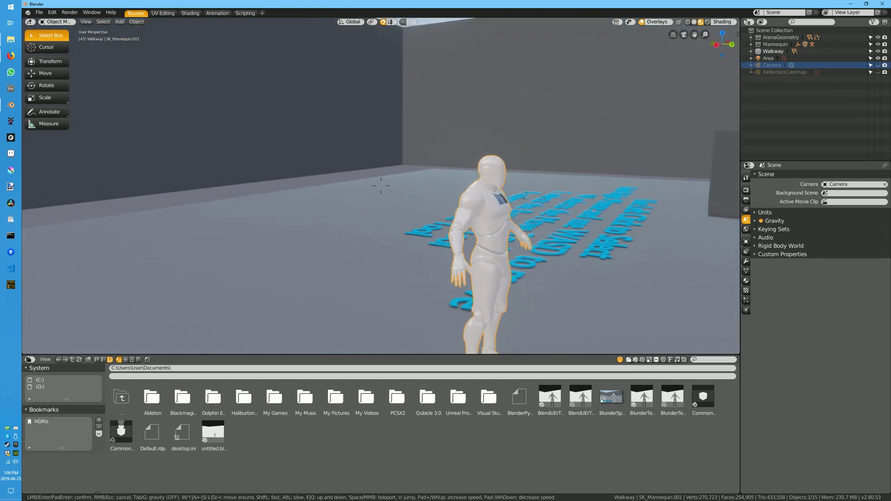
{"action": "key", "text": "w"}
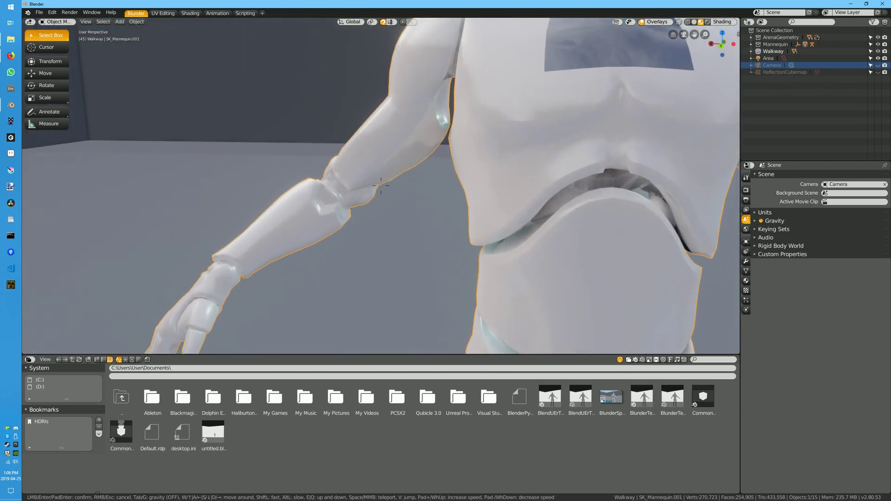
{"action": "key", "text": "s"}
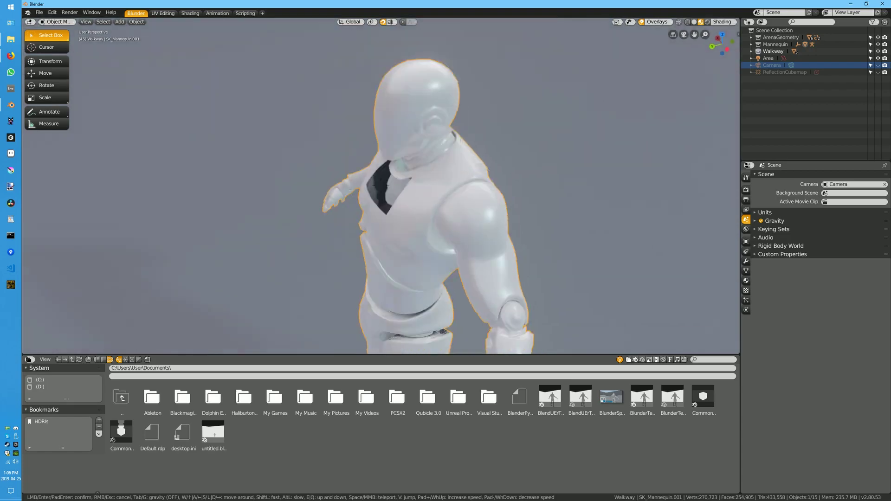
{"action": "key", "text": "d"}
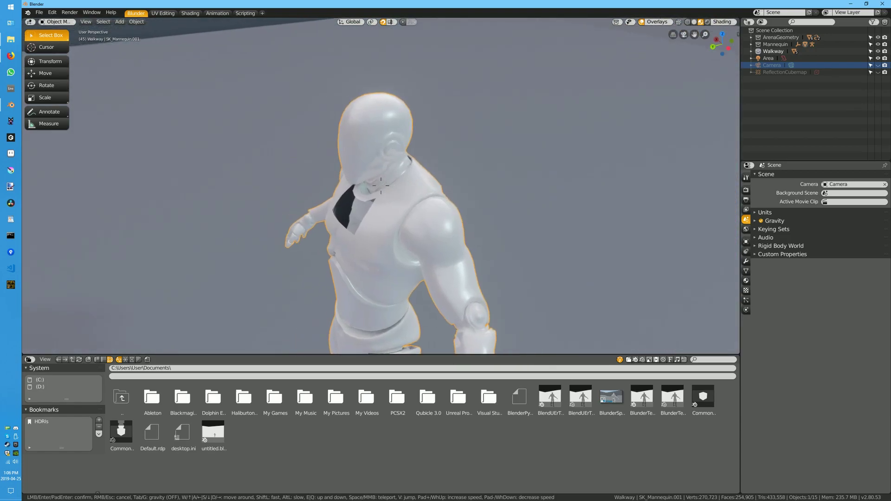
{"action": "key", "text": "a"}
{"action": "key", "text": "w"}
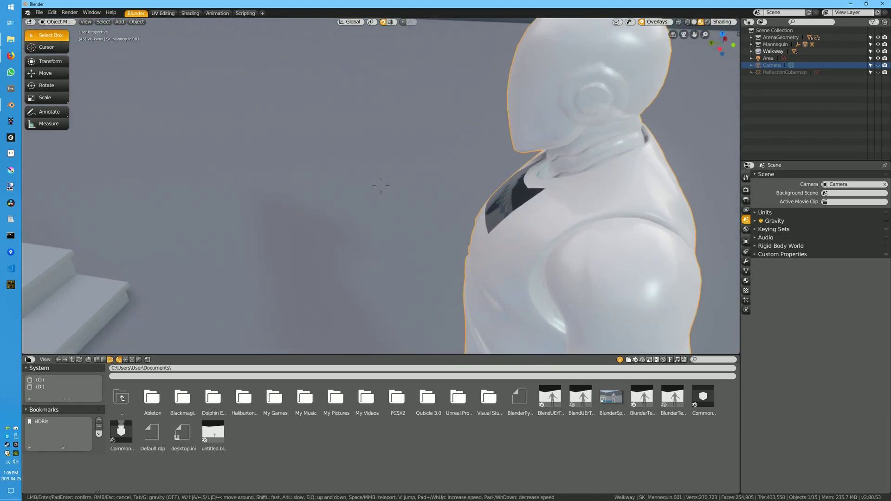
{"action": "key", "text": "s"}
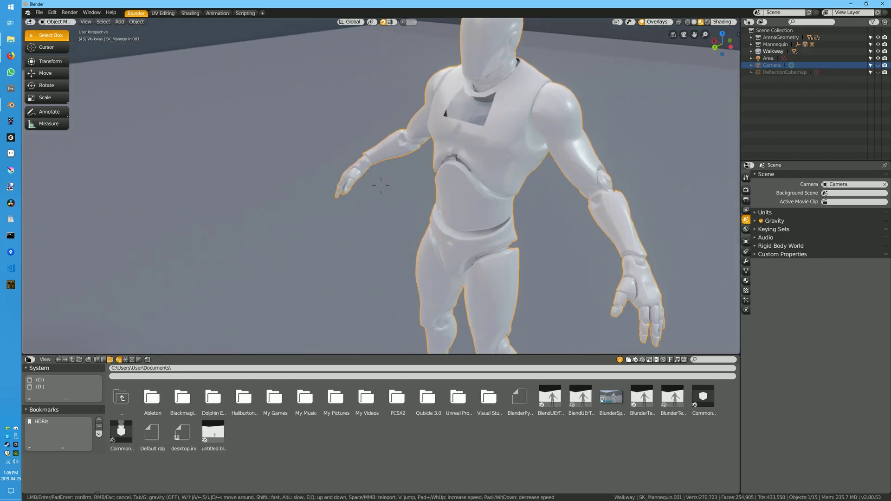
{"action": "left_click", "coordinate": [380, 184]}
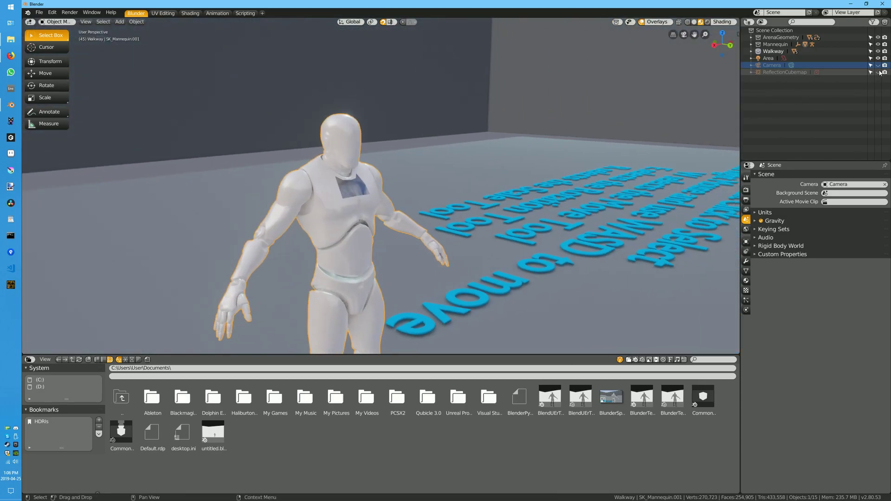
- Expand the Mannequin collection in the outliner, select ReflectionCubemap, then collapse it
{"action": "right_click", "coordinate": [753, 45]}
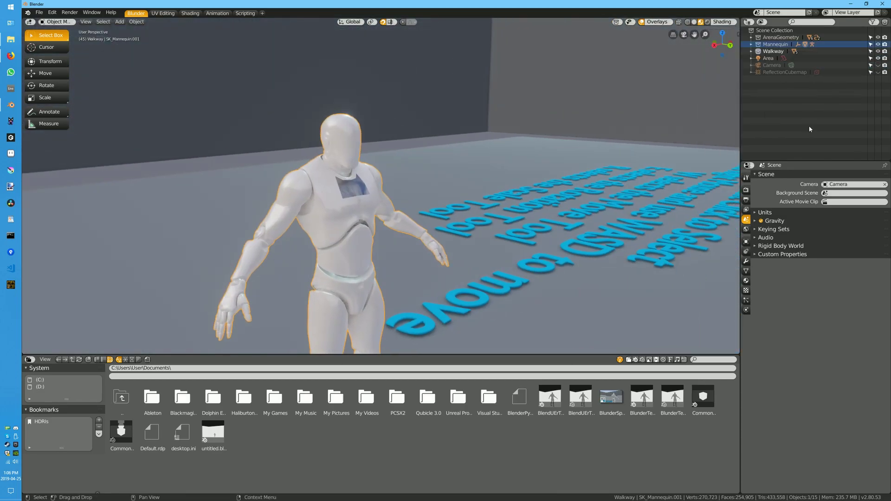
{"action": "left_click", "coordinate": [751, 45]}
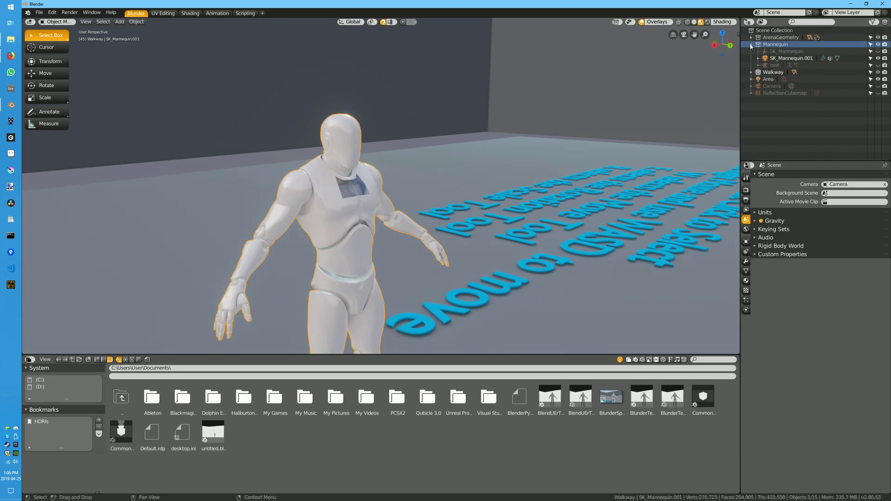
{"action": "left_click", "coordinate": [771, 92]}
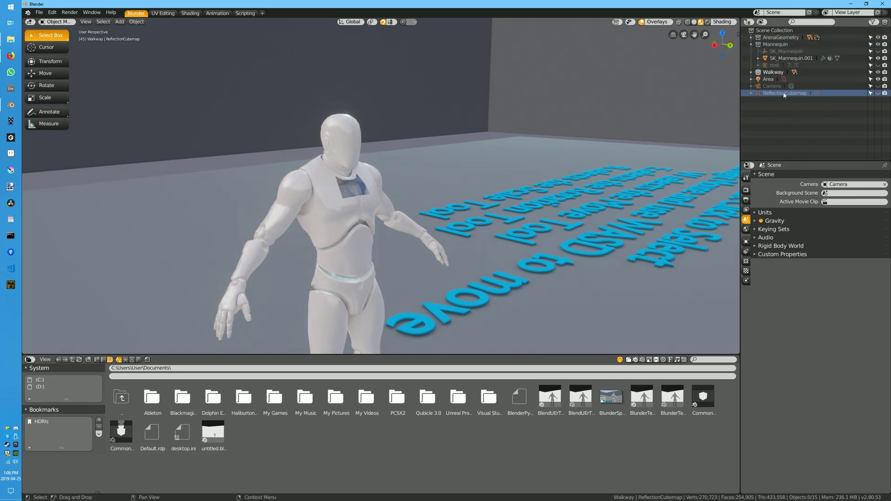
{"action": "left_click", "coordinate": [751, 44]}
- Walk the view back over the walkway, cube and stairs, then select the mannequin
{"action": "key", "text": "shift+grave"}
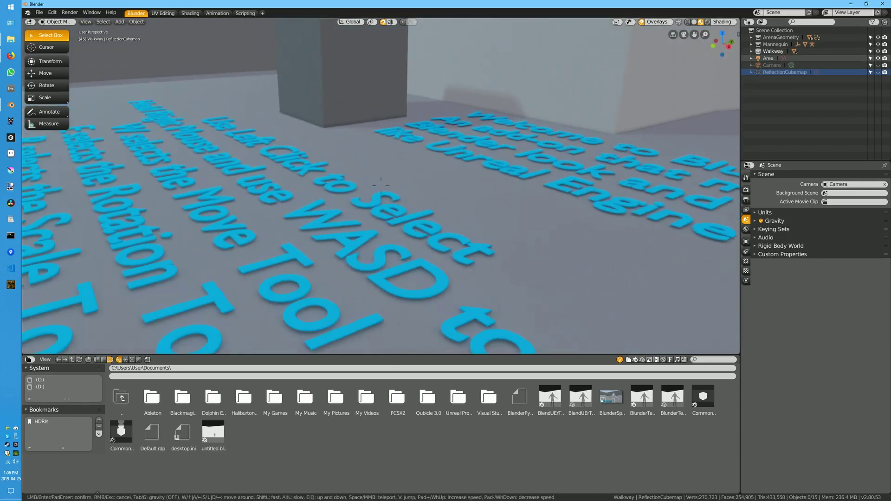
{"action": "key", "text": "s"}
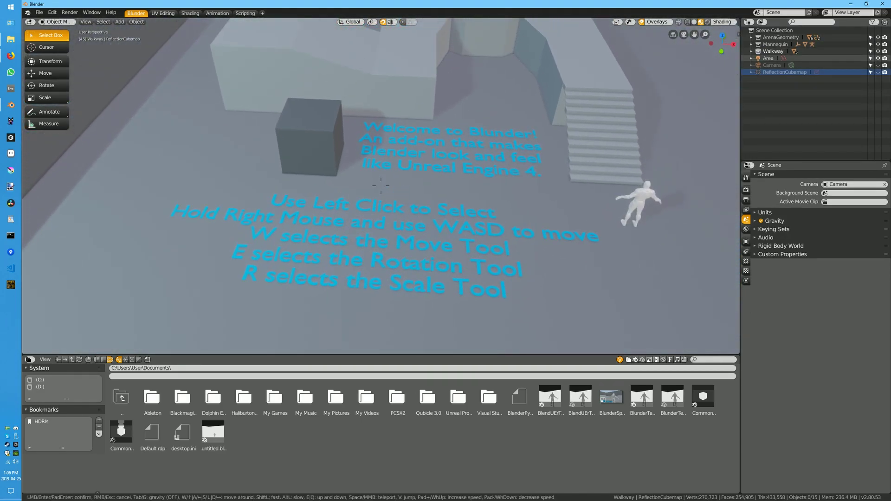
{"action": "key", "text": "s"}
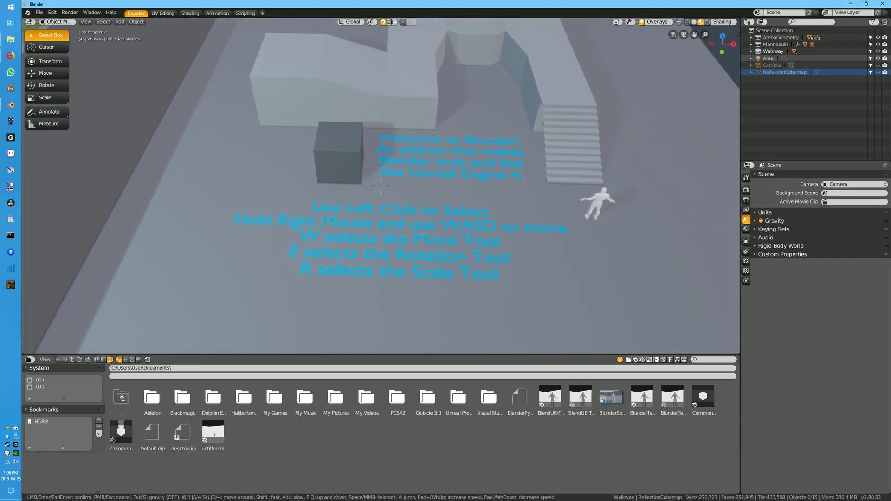
{"action": "left_click", "coordinate": [697, 225]}
{"action": "left_click", "coordinate": [602, 195]}
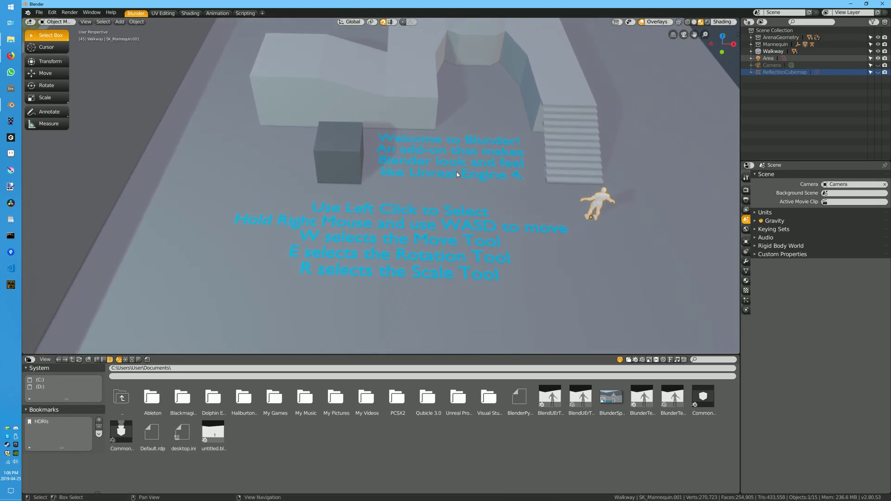
{"action": "mouse_move", "coordinate": [603, 195]}
{"action": "right_mouse_down"}
{"action": "mouse_move", "coordinate": [566, 186]}
{"action": "mouse_move", "coordinate": [557, 223]}
{"action": "mouse_move", "coordinate": [614, 194]}
{"action": "right_mouse_up"}
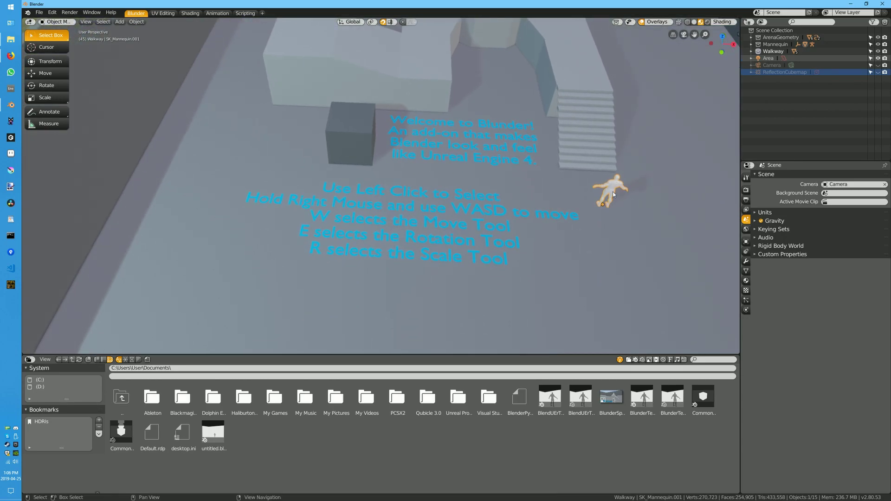
- Slide the mannequin along Y and right across the floor with the Move tool, then undo
{"action": "key", "text": "w"}
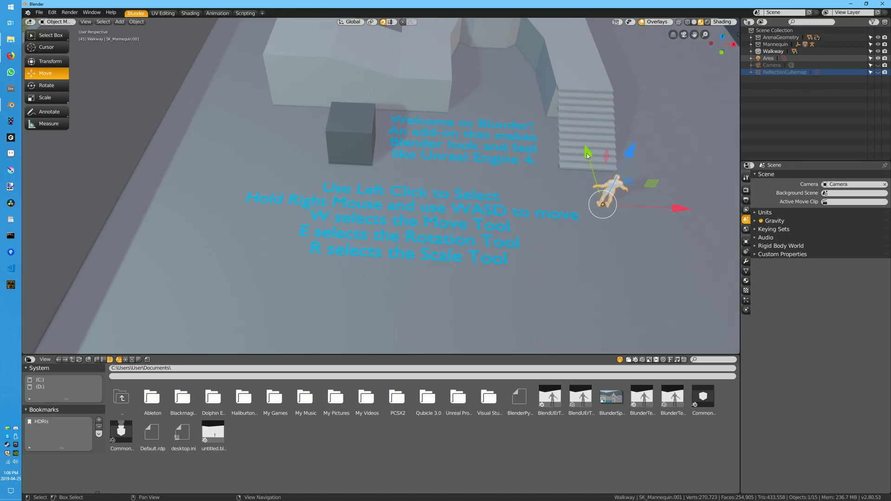
{"action": "left_click_drag", "start_coordinate": [587, 155], "coordinate": [355, 182]}
{"action": "left_click_drag", "start_coordinate": [569, 198], "coordinate": [727, 188]}
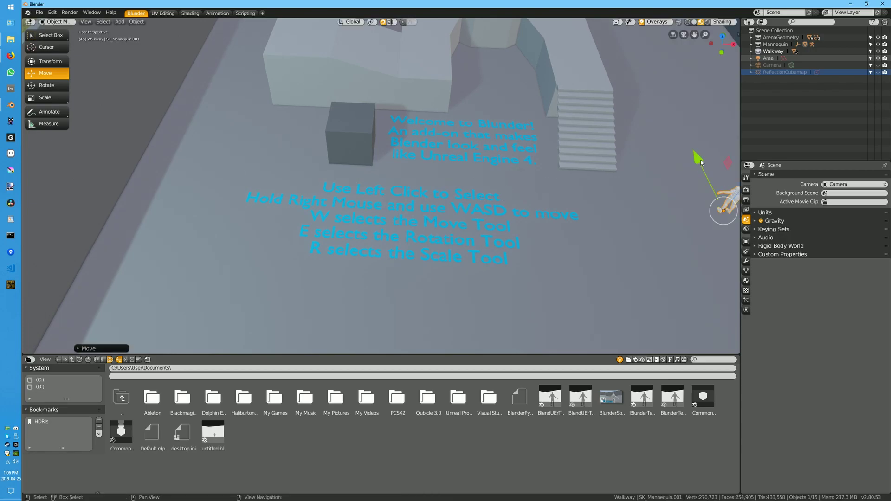
{"action": "right_click_drag", "start_coordinate": [702, 162], "coordinate": [735, 112]}
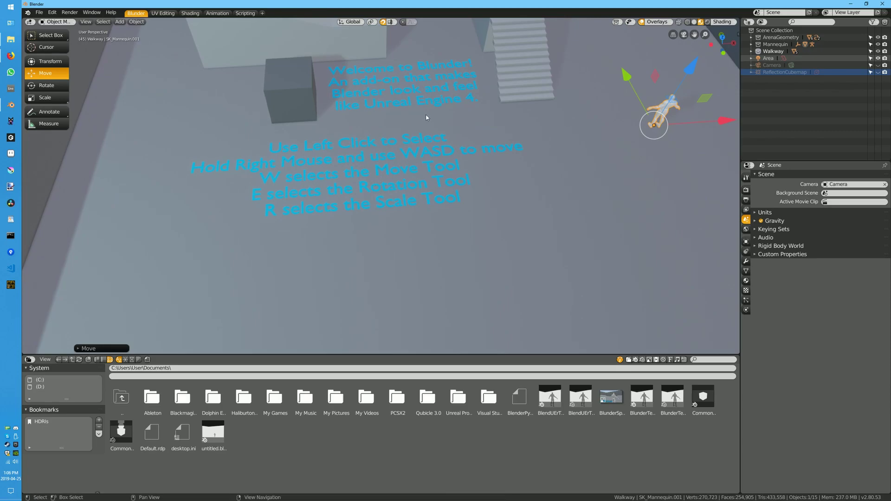
{"action": "key", "text": "ctrl+z"}
{"action": "key", "text": "ctrl+z"}
{"action": "key", "text": "ctrl+z"}
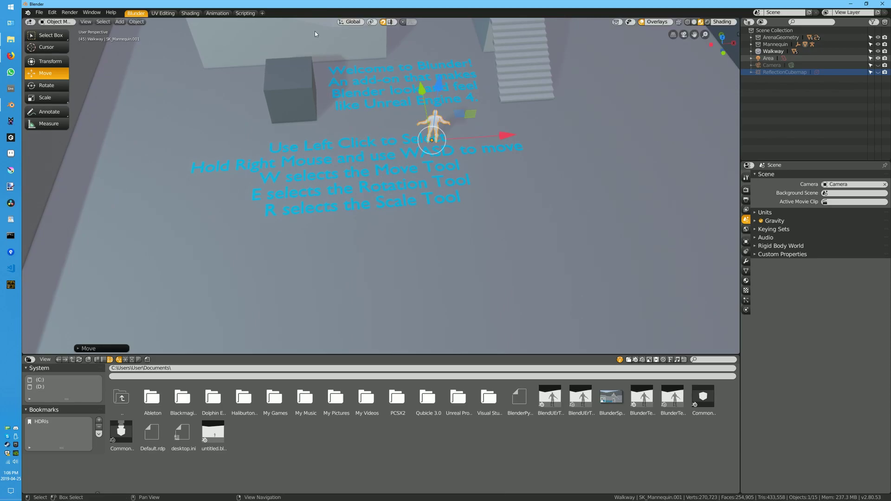
- Set the overlay grid scale to 0.01 and drag the mannequin along X back to the stairs
{"action": "left_click", "coordinate": [391, 22]}
{"action": "left_click", "coordinate": [721, 23]}
{"action": "left_click", "coordinate": [658, 22]}
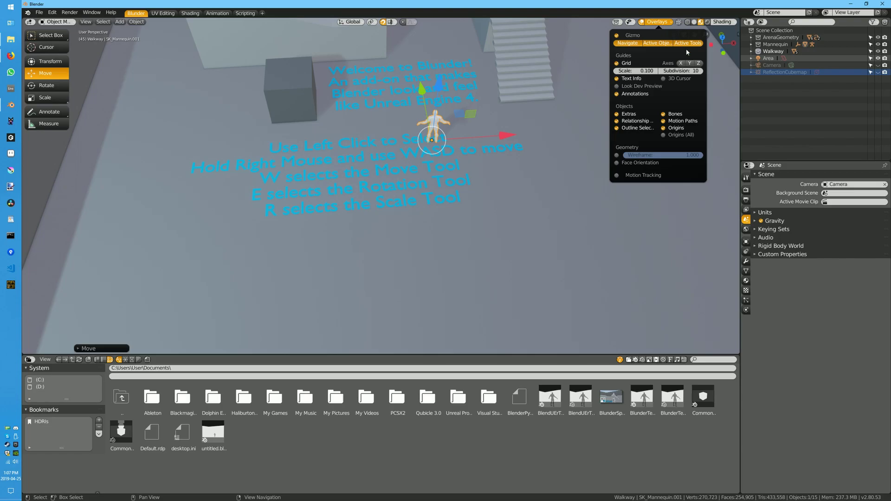
{"action": "left_click", "coordinate": [647, 69]}
{"action": "type", "text": "0.01"}
{"action": "key", "text": "Return"}
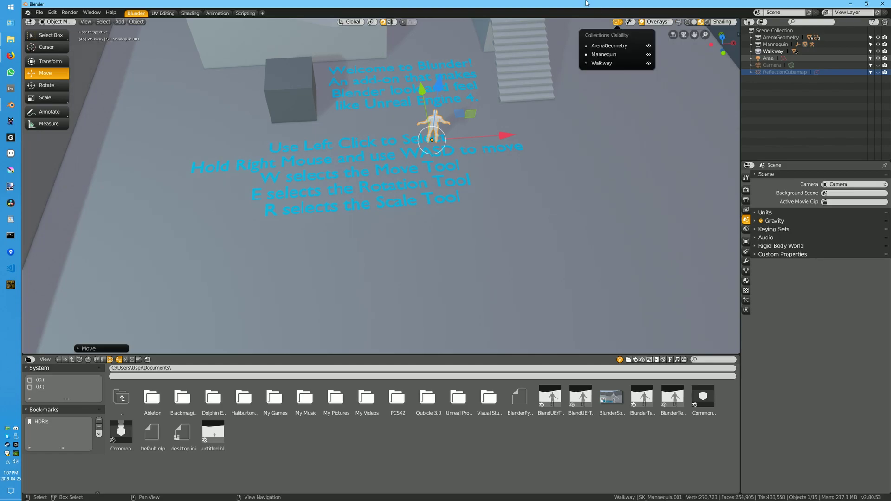
{"action": "left_click_drag", "start_coordinate": [502, 135], "coordinate": [628, 128]}
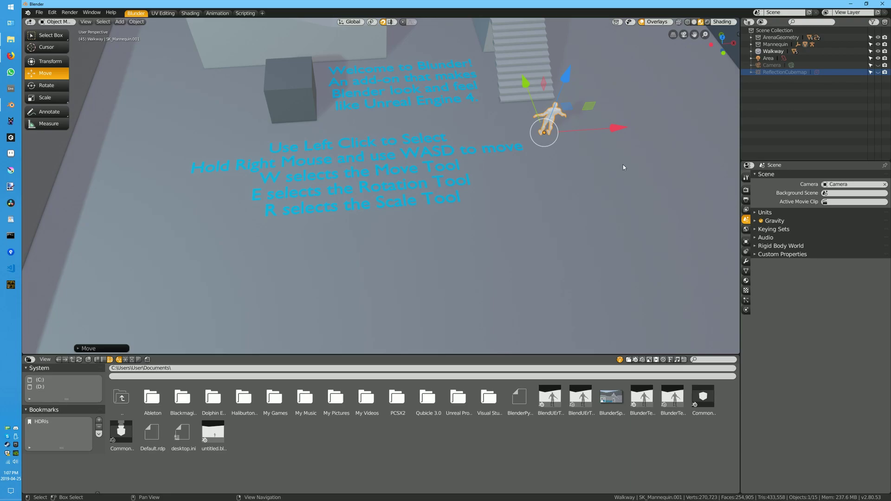
- Rotate the mannequin slightly around X and stretch it taller along Z
{"action": "key", "text": "e"}
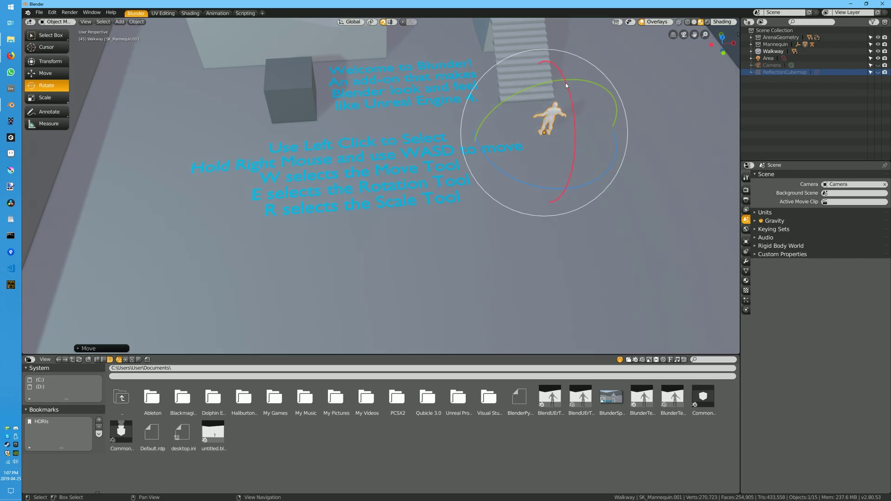
{"action": "left_click_drag", "start_coordinate": [566, 83], "coordinate": [584, 70]}
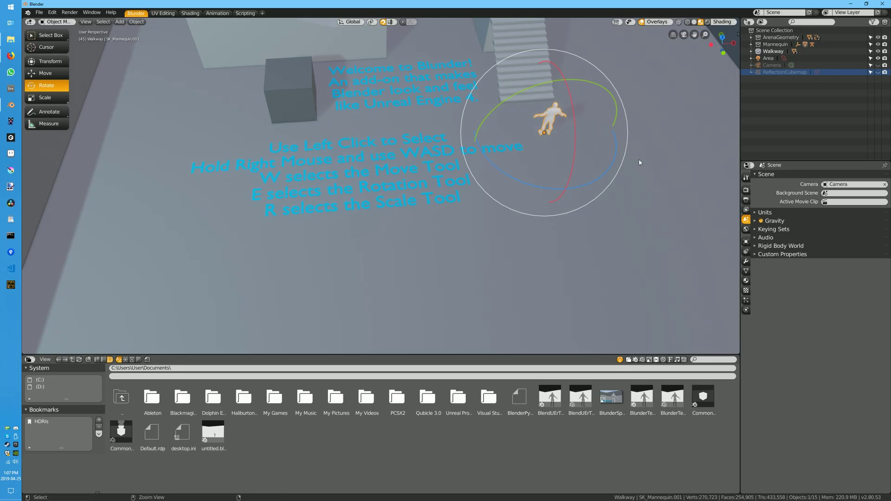
{"action": "key", "text": "r"}
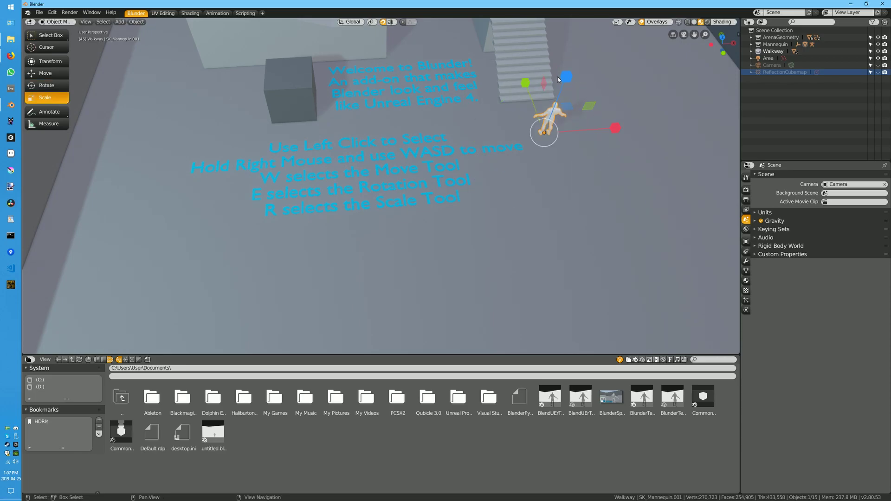
{"action": "left_click_drag", "start_coordinate": [558, 77], "coordinate": [586, 31]}
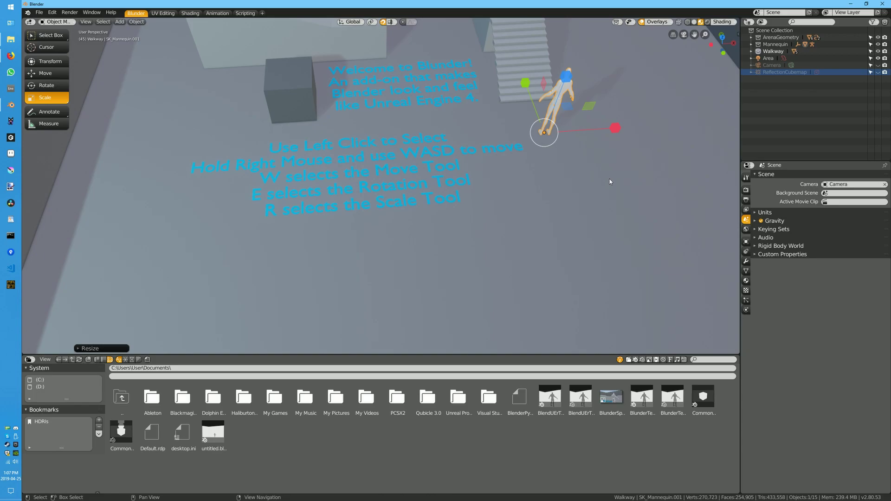
- Undo the stretch while walking the view closer, then activate the combined Transform tool
{"action": "right_click_drag", "start_coordinate": [610, 181], "coordinate": [547, 209]}
{"action": "key", "text": "s"}
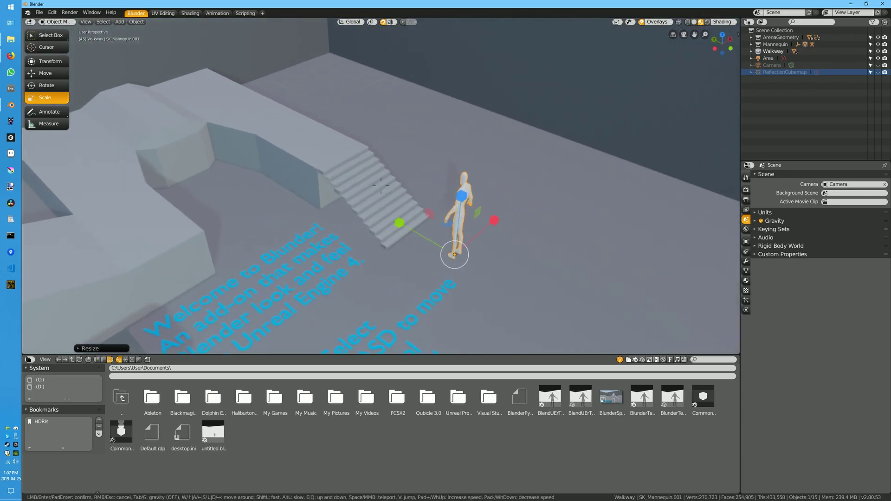
{"action": "key", "text": "w"}
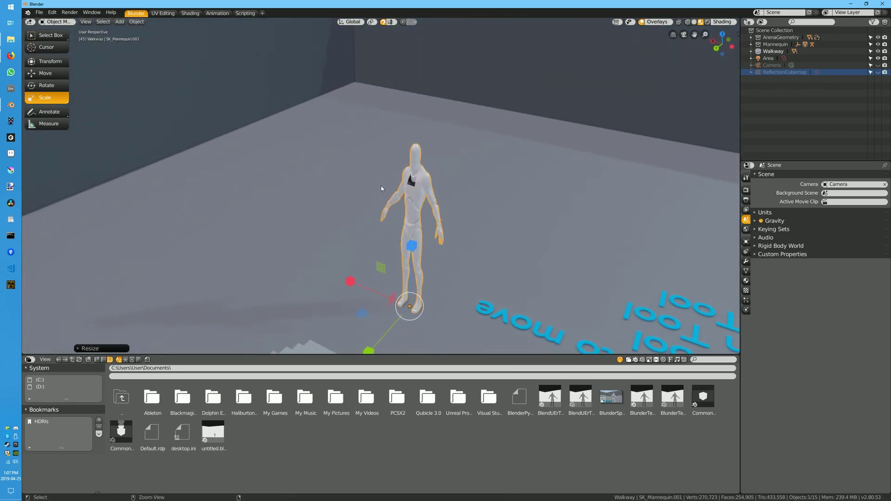
{"action": "key", "text": "ctrl+z"}
{"action": "key", "text": "s"}
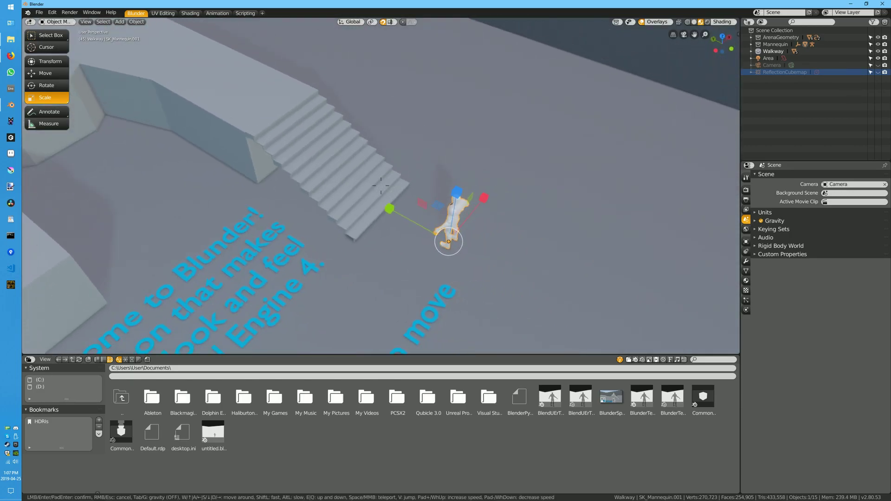
{"action": "left_click", "coordinate": [381, 185]}
{"action": "key", "text": "t"}
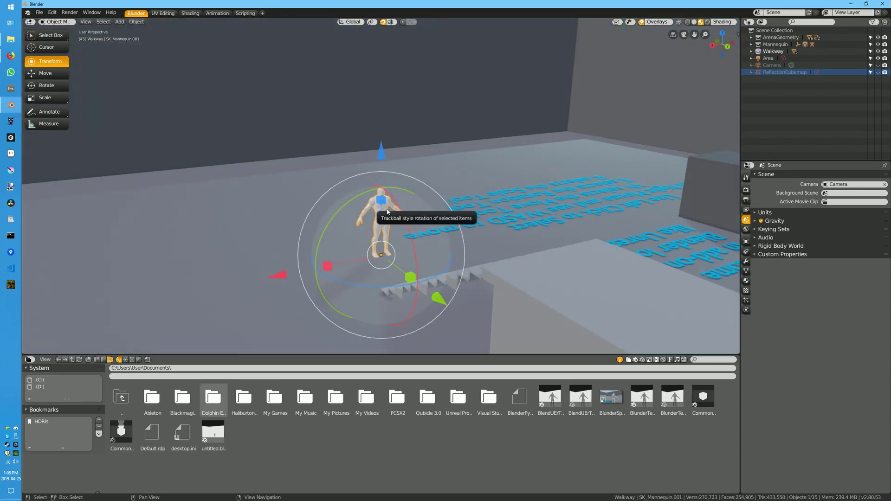
- Return to box selection and select every object in the scene
{"action": "key", "text": "w"}
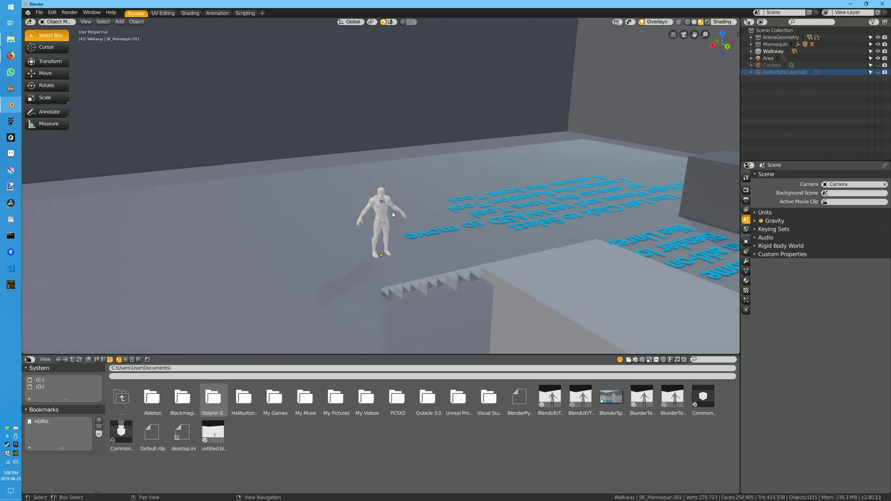
{"action": "key", "text": "a"}
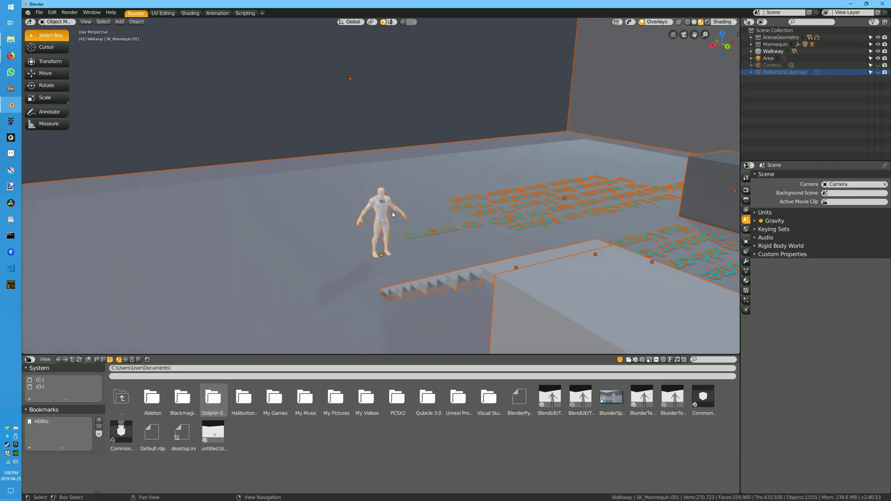
- Deselect everything and walk-navigate back over the walkway and toward the wall
{"action": "key", "text": "alt+a"}
{"action": "key", "text": "shift+grave"}
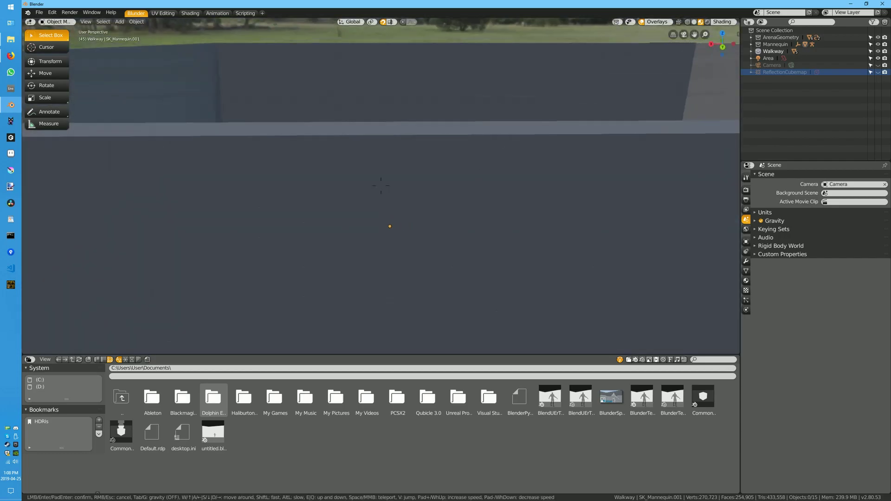
{"action": "key", "text": "s"}
{"action": "left_click", "coordinate": [480, 174]}
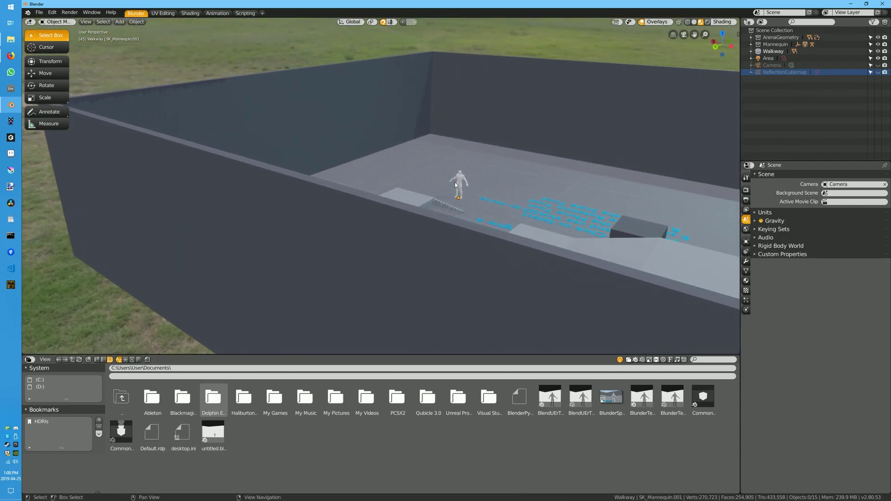
{"action": "key", "text": "shift+grave"}
{"action": "key", "text": "s"}
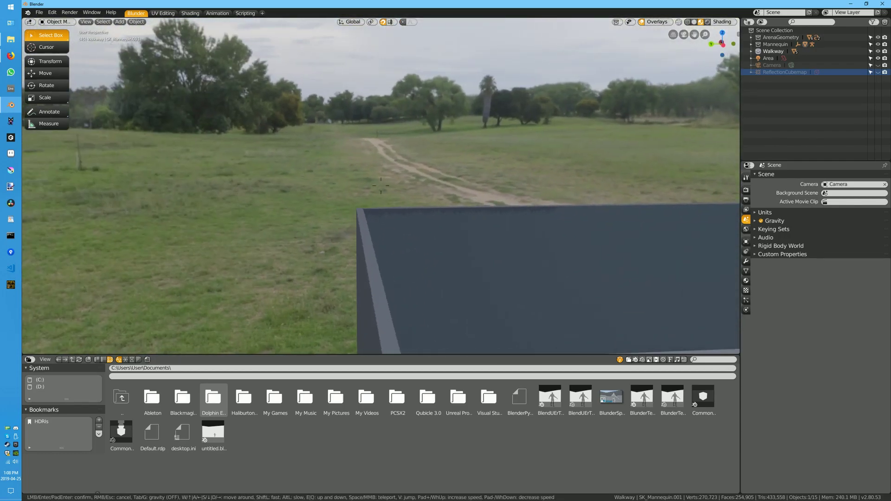
{"action": "key", "text": "w"}
{"action": "left_click", "coordinate": [381, 188]}
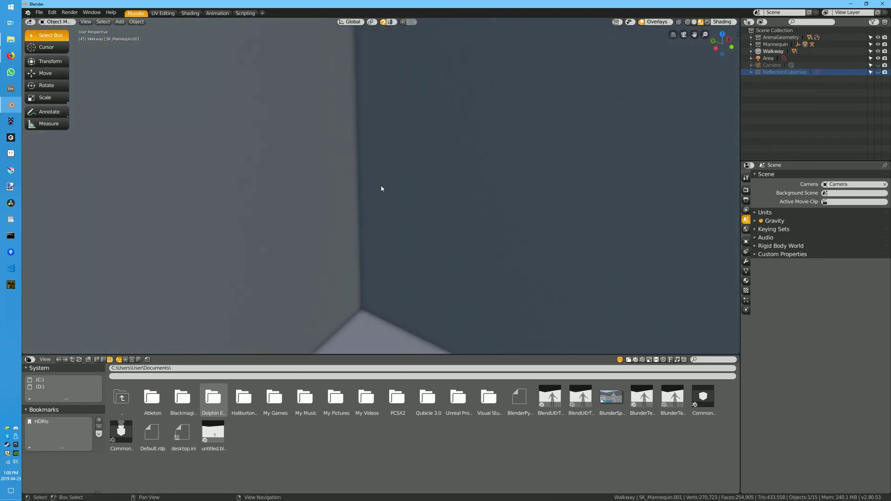
- Frame the mannequin with numpad period, then walk past it to face the stairs
{"action": "key", "text": "KP_Decimal"}
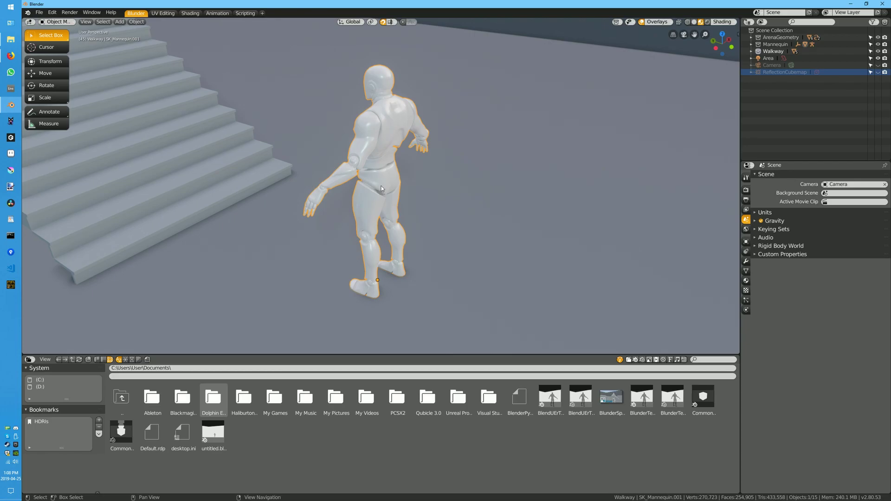
{"action": "key", "text": "shift+grave"}
{"action": "key", "text": "s"}
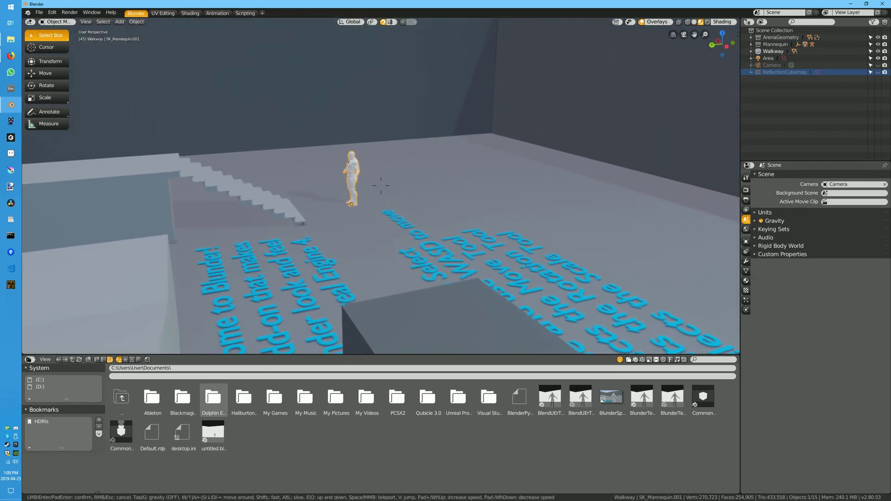
{"action": "key", "text": "w"}
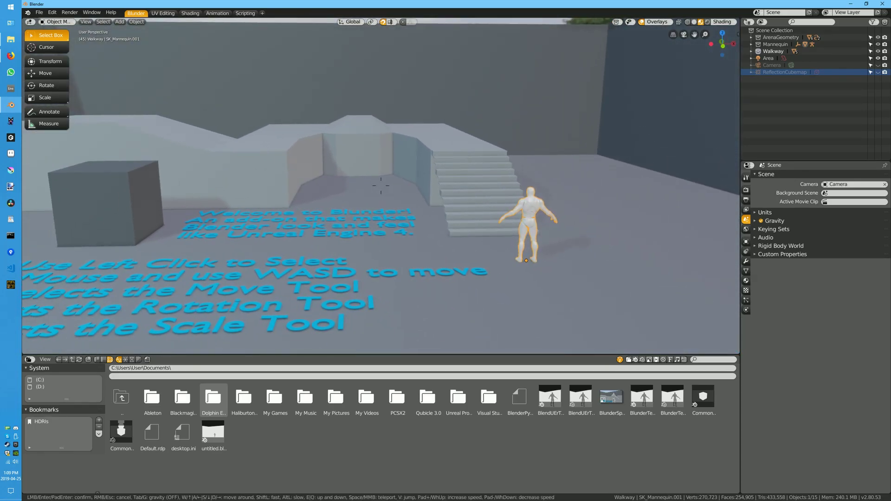
{"action": "key", "text": "s"}
{"action": "left_click", "coordinate": [382, 188]}
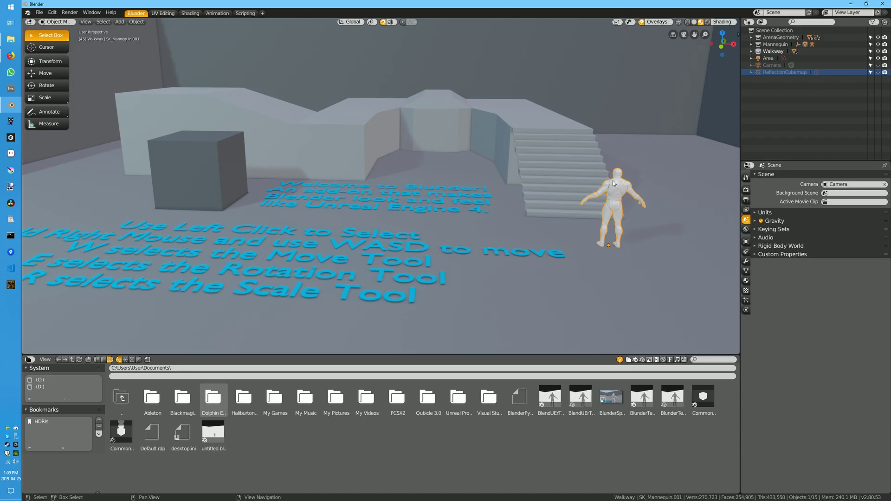
- Show the combined move, rotate and scale gizmo on the mannequin, then open the Edit menu
{"action": "key", "text": "w"}
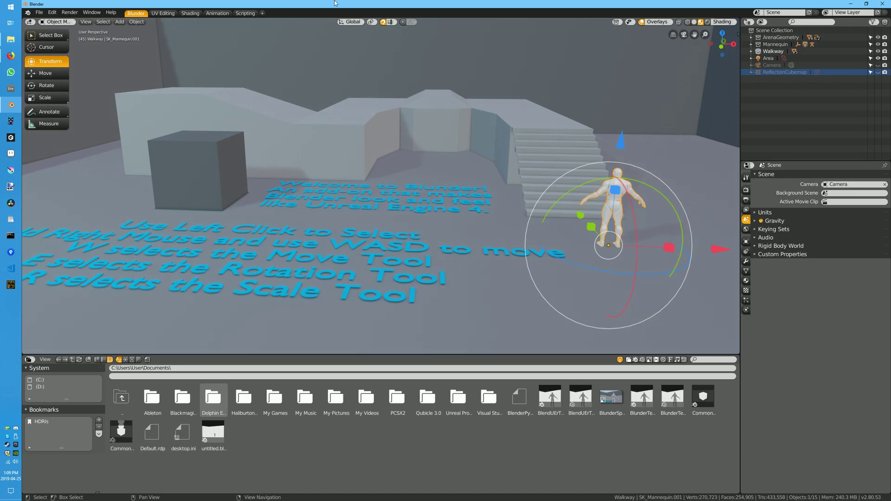
{"action": "left_click", "coordinate": [52, 13]}
- Open Preferences and expand the Keymap's 3D View and Object Mode entries
{"action": "left_click", "coordinate": [79, 105]}
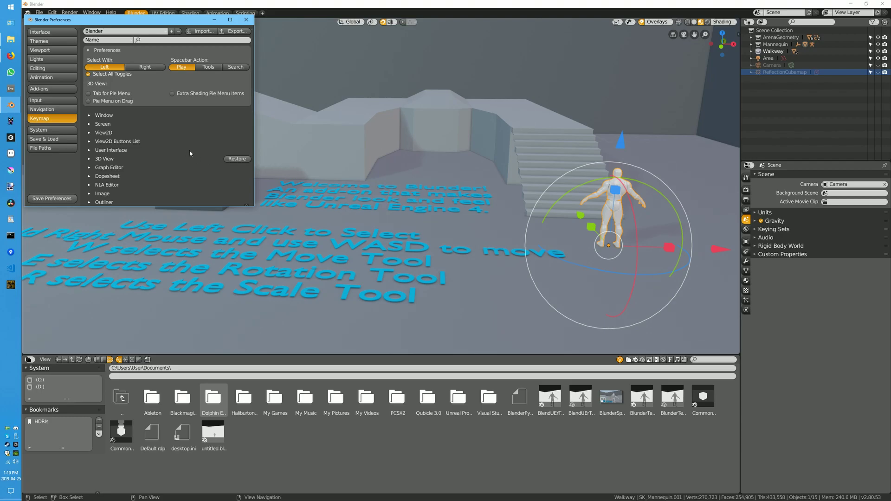
{"action": "scroll", "coordinate": [192, 151], "scroll_direction": "down", "scroll_amount": 3}
{"action": "scroll", "coordinate": [192, 152], "scroll_direction": "down", "scroll_amount": 1}
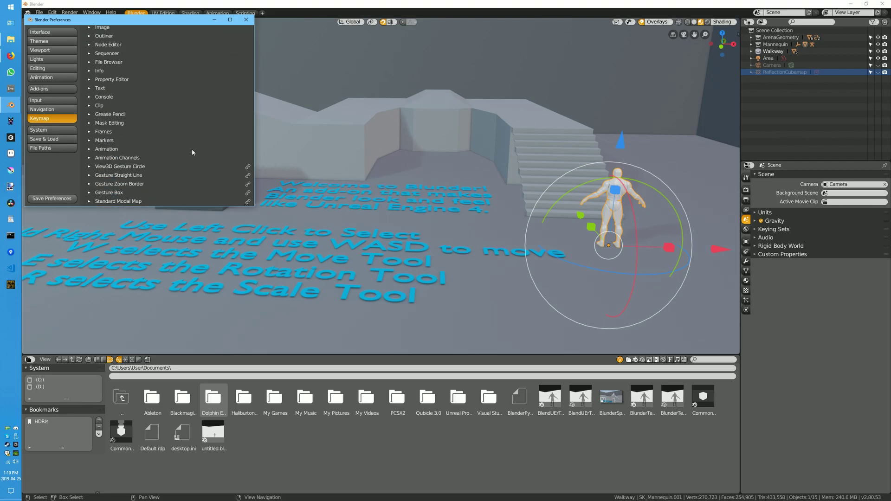
{"action": "left_click", "coordinate": [88, 91]}
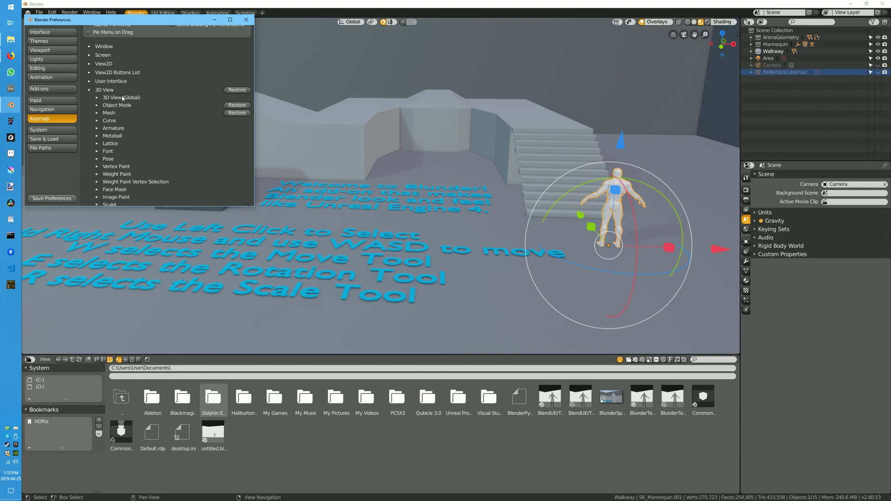
{"action": "left_click", "coordinate": [98, 106]}
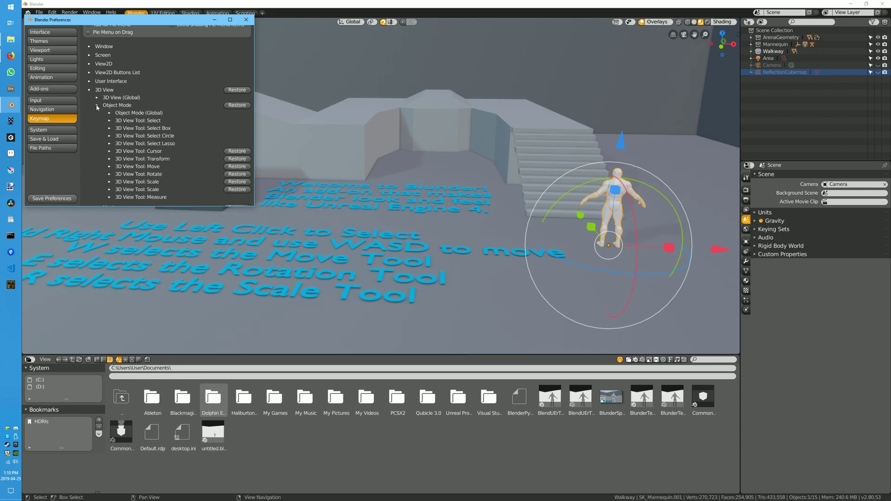
{"action": "left_click", "coordinate": [97, 105]}
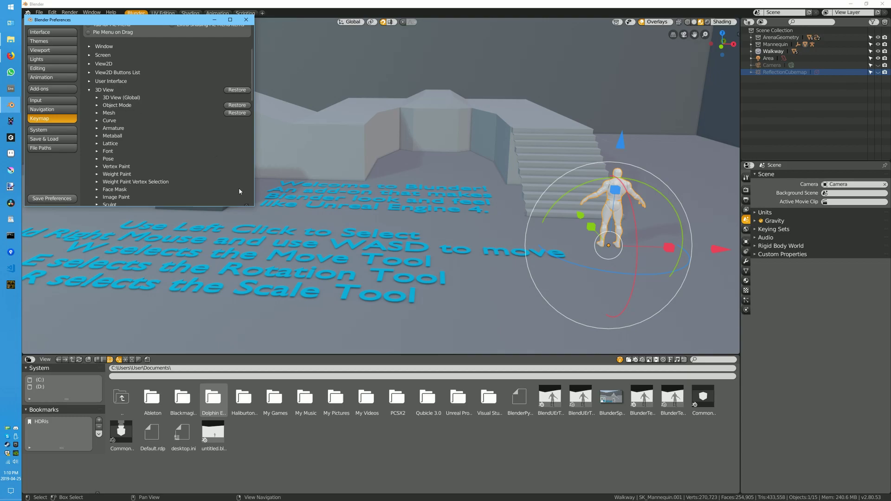
- Review the Navigation Walk settings, go back to Keymap, and return to the main window
{"action": "left_click", "coordinate": [42, 110]}
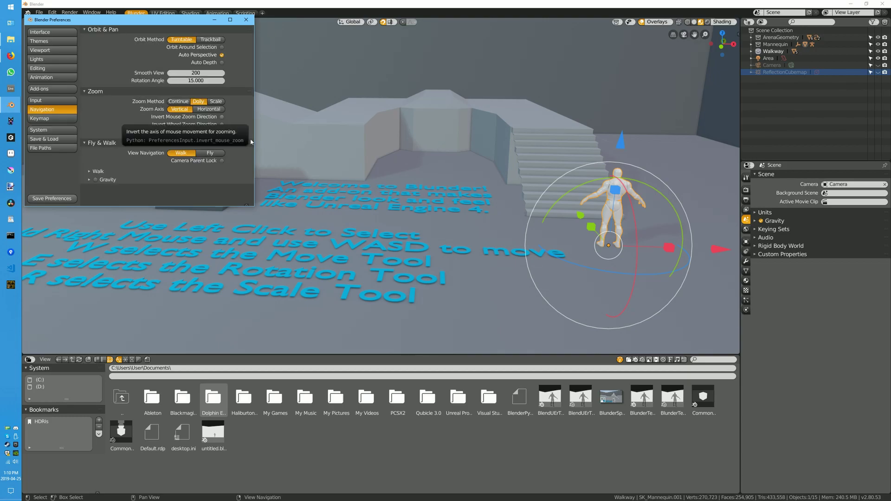
{"action": "left_click", "coordinate": [87, 170]}
{"action": "scroll", "coordinate": [133, 140], "scroll_direction": "down", "scroll_amount": 2}
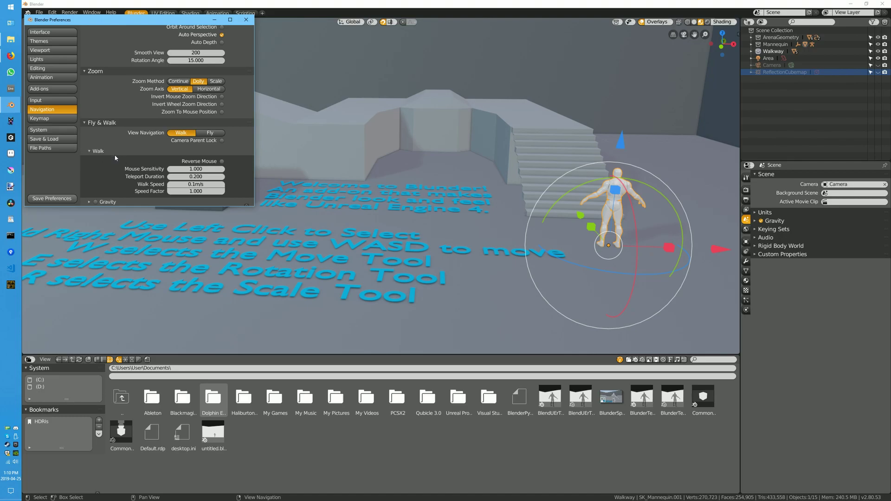
{"action": "left_click", "coordinate": [47, 118]}
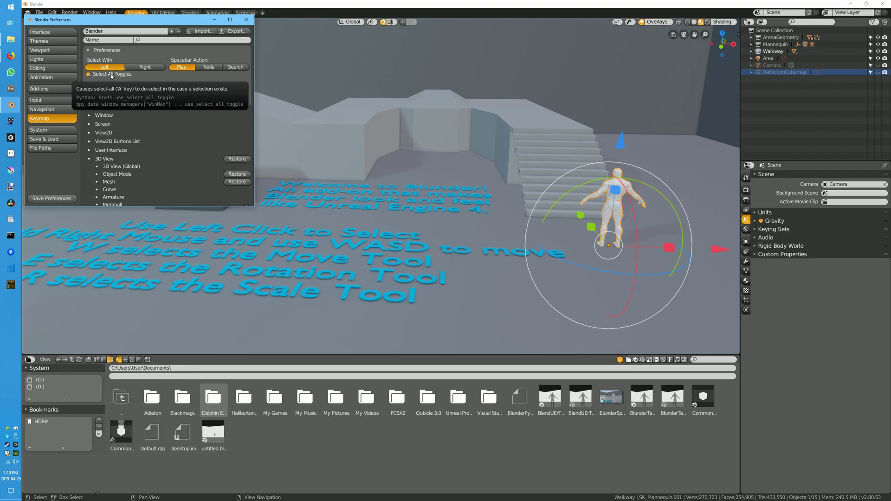
{"action": "left_click", "coordinate": [335, 162]}
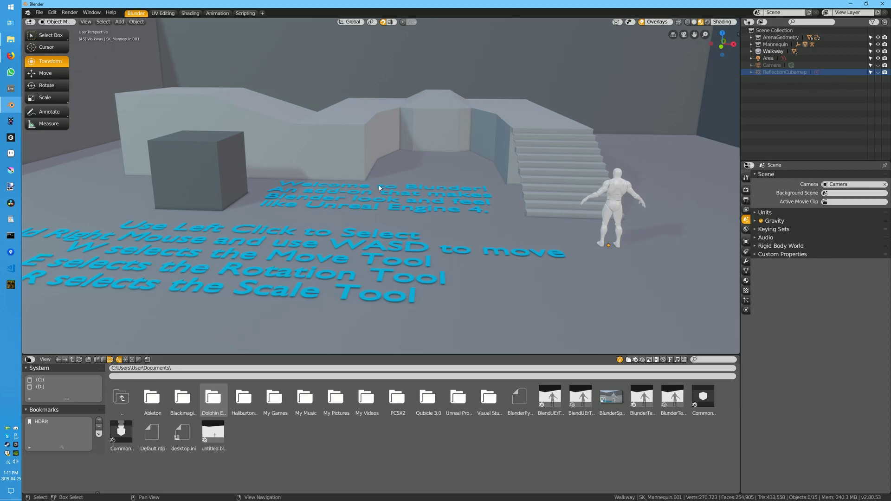
- Bring up the Shift+A Add menu and dismiss it without adding anything
{"action": "key", "text": "shift+a"}
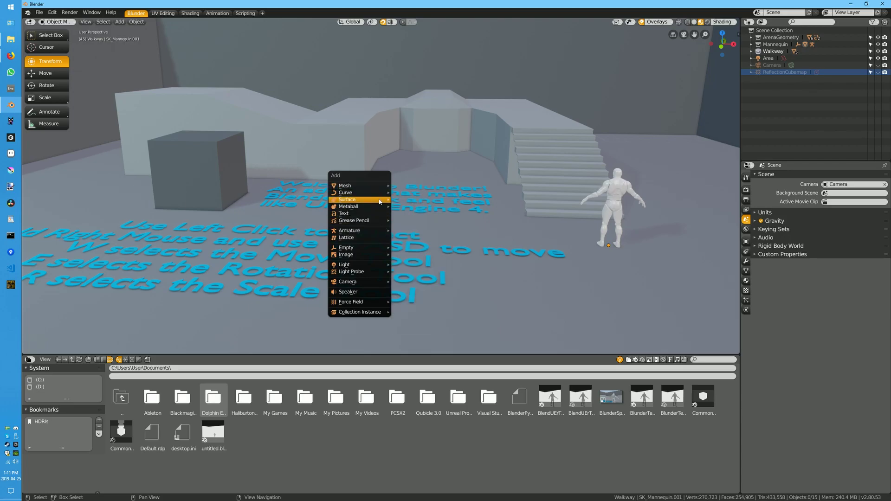
{"action": "key", "text": "Escape"}
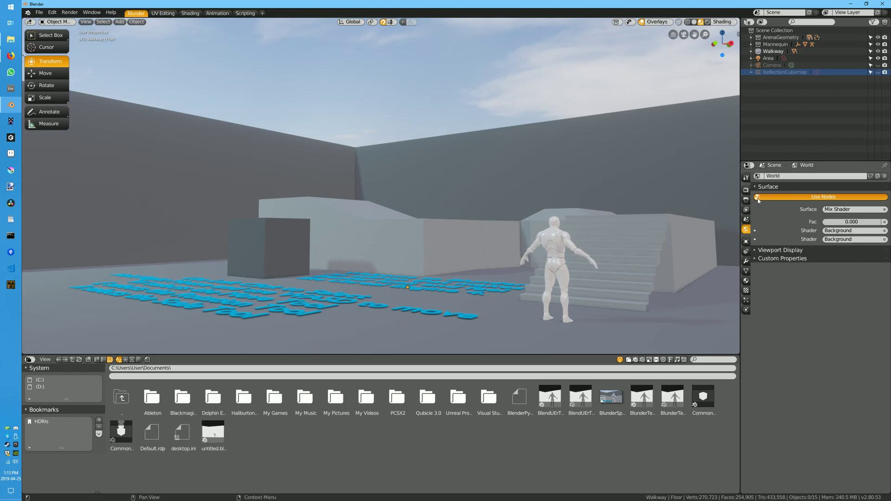
- Toggle the World's Use Nodes off and back on, and switch to the Shading workspace
{"action": "left_click", "coordinate": [788, 196]}
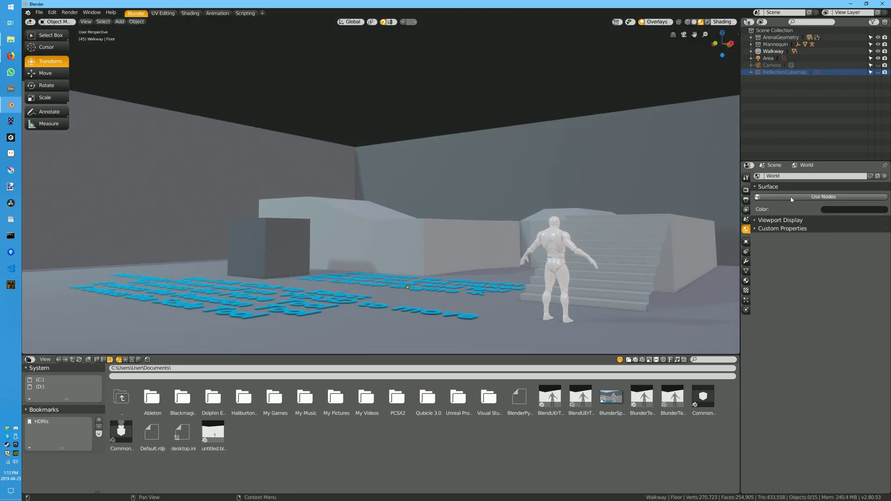
{"action": "left_click", "coordinate": [790, 197]}
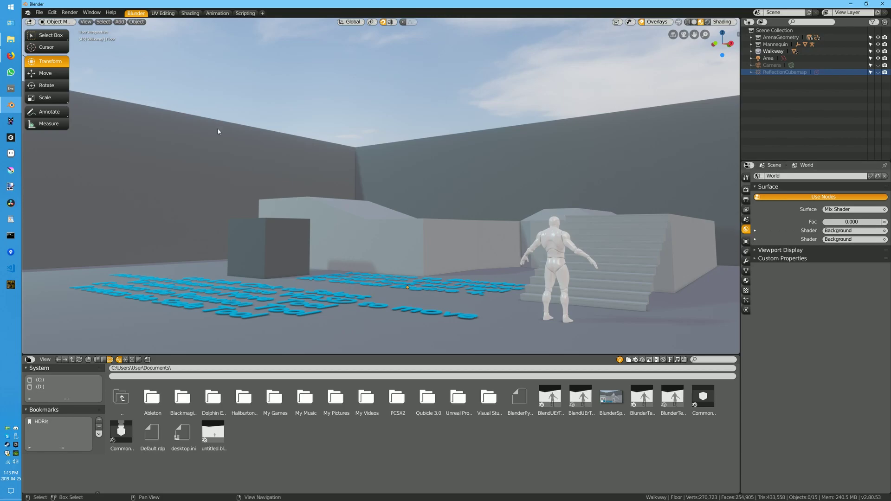
{"action": "left_click", "coordinate": [190, 13]}
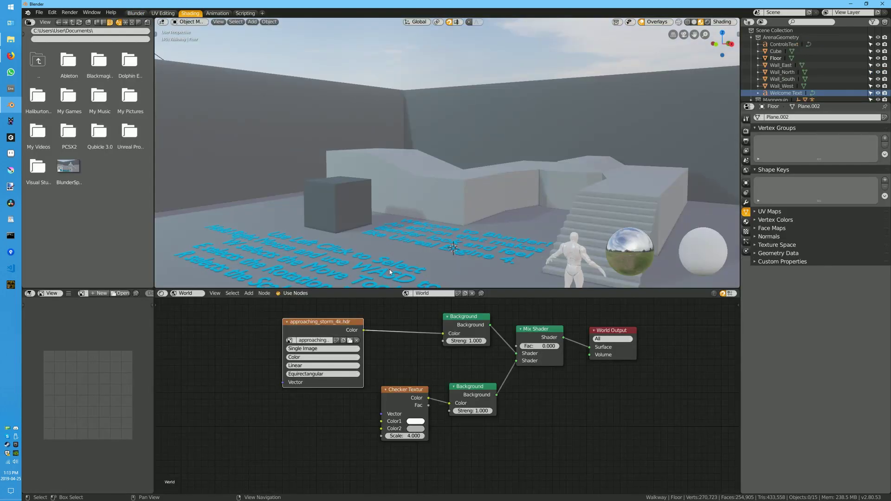
- Show the World node tree, unlink the HDR image, and browse for a replacement
{"action": "left_click", "coordinate": [183, 293]}
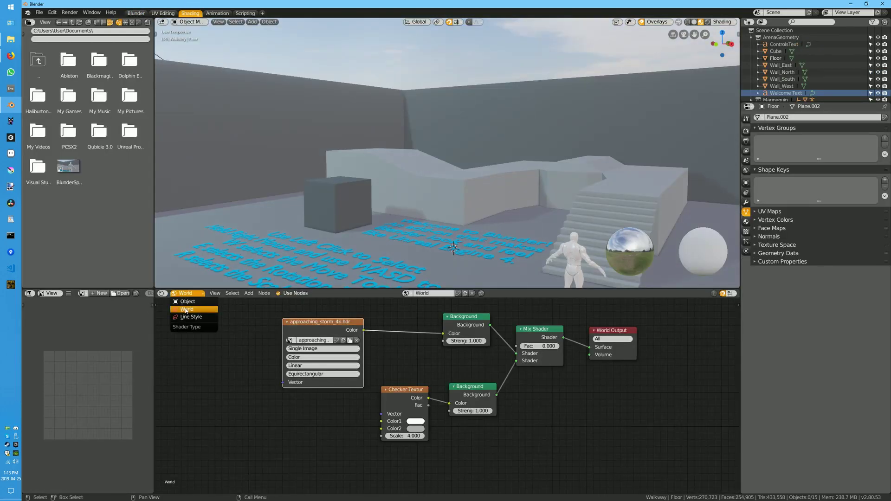
{"action": "left_click", "coordinate": [186, 311]}
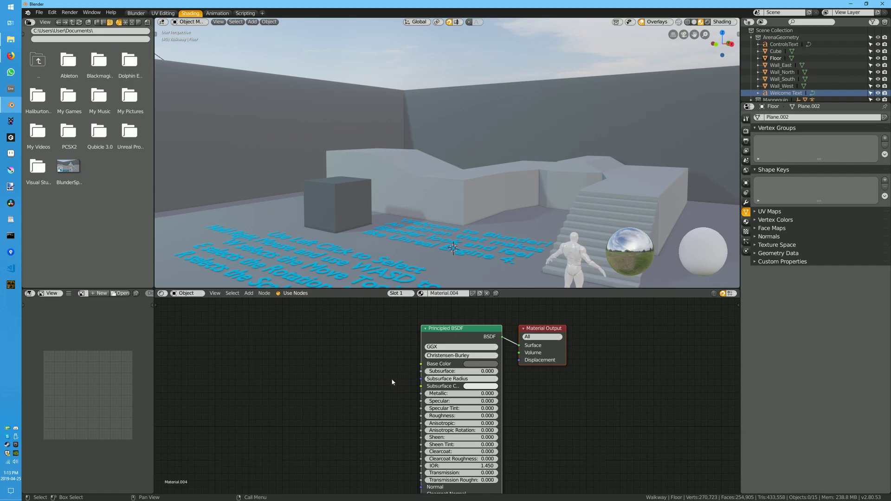
{"action": "left_click", "coordinate": [186, 294]}
{"action": "left_click", "coordinate": [187, 310]}
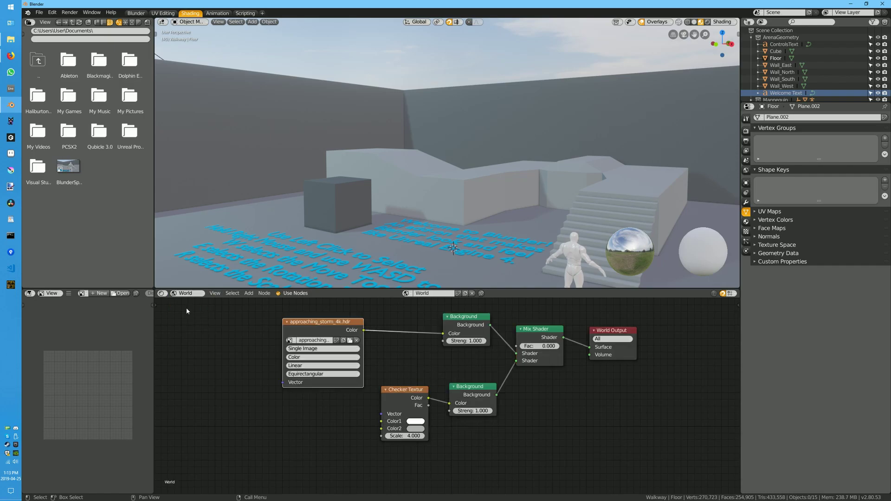
{"action": "left_click", "coordinate": [357, 341]}
{"action": "left_click", "coordinate": [348, 341]}
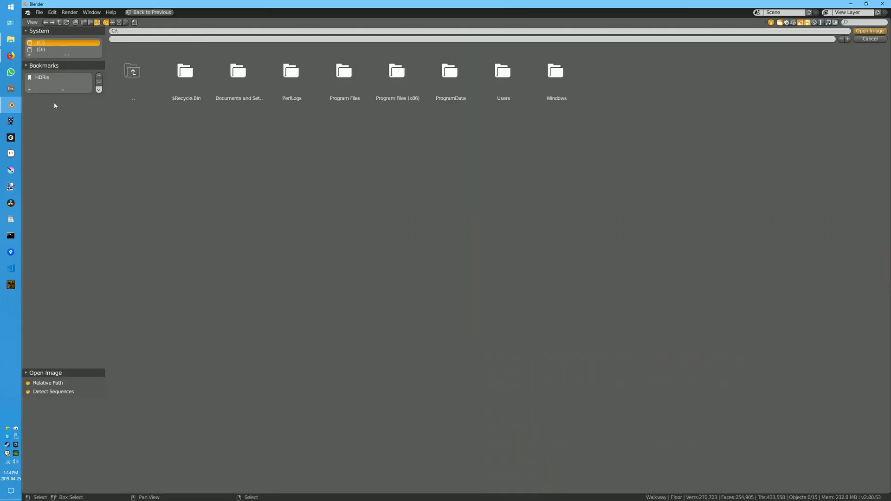
- Load approaching_storm_4k.hdr from the bookmarked HDRIs folder into the World texture node
{"action": "left_click", "coordinate": [43, 78]}
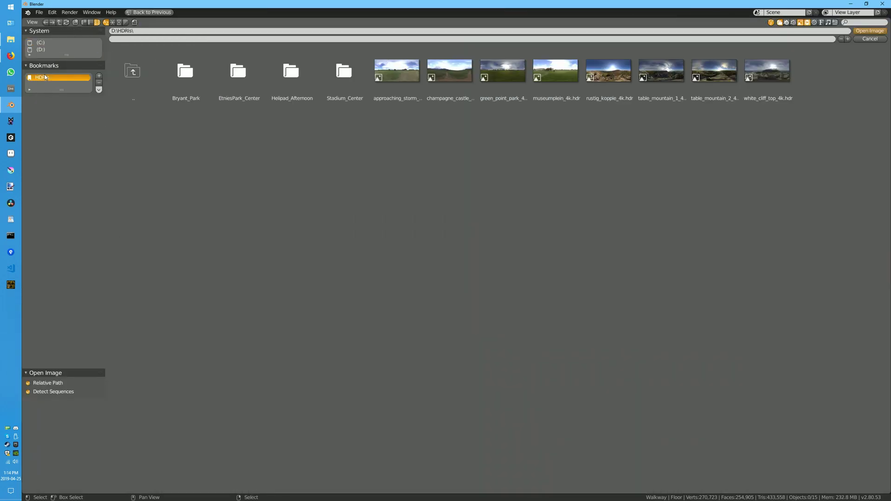
{"action": "left_click", "coordinate": [392, 78]}
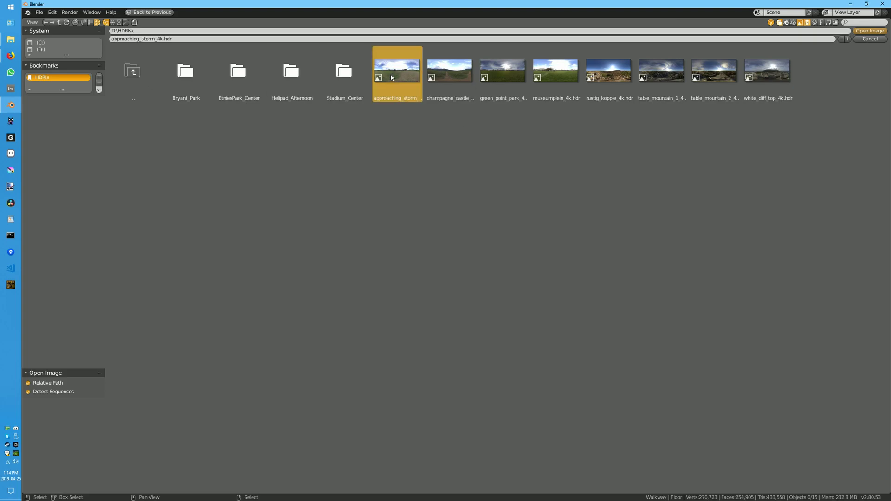
{"action": "double_click", "coordinate": [392, 77]}
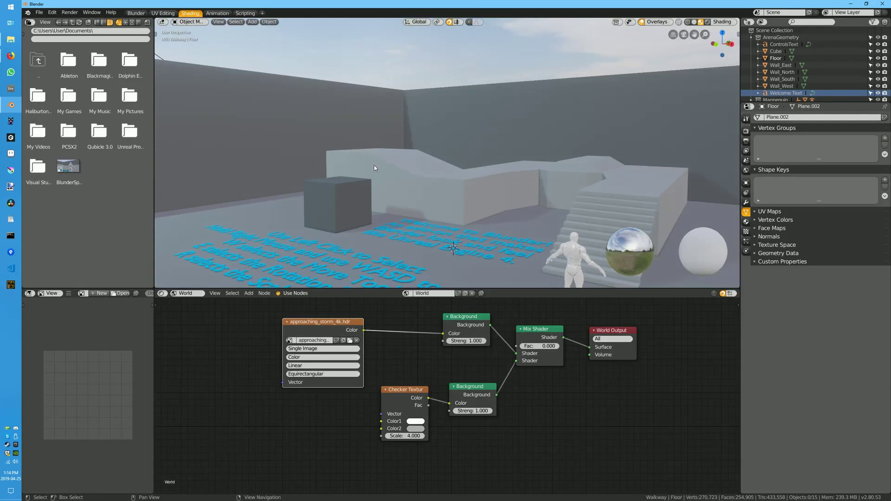
- Set the World Mix Shader Fac to 1 to preview the checkerboard sky, then walk-navigate the scene
{"action": "right_click_drag", "start_coordinate": [374, 165], "coordinate": [542, 218]}
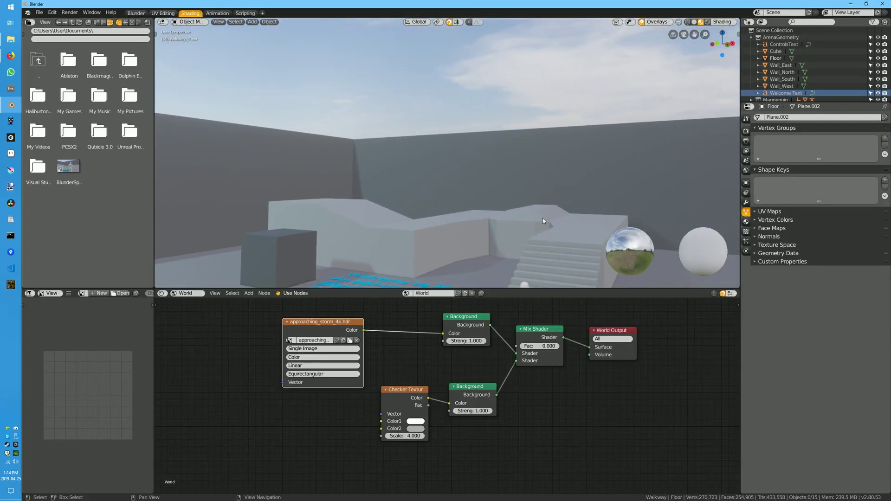
{"action": "left_click", "coordinate": [539, 346]}
{"action": "type", "text": "1"}
{"action": "key", "text": "Return"}
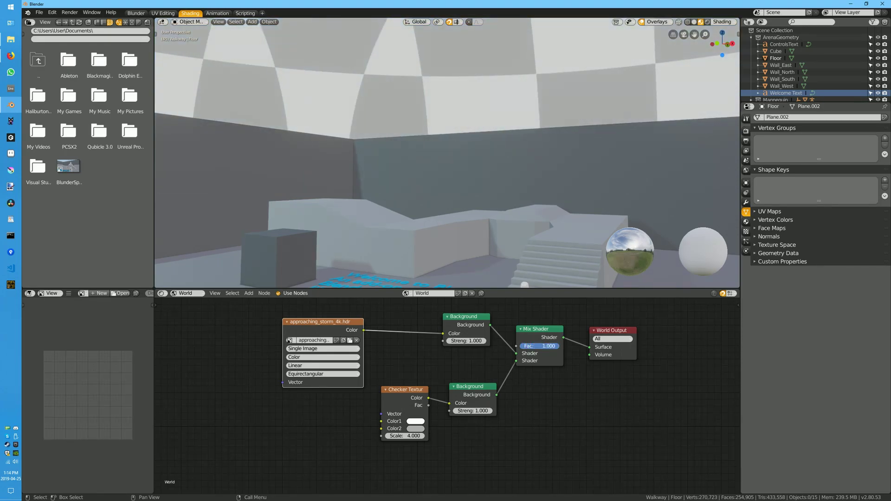
{"action": "key", "text": "shift+grave"}
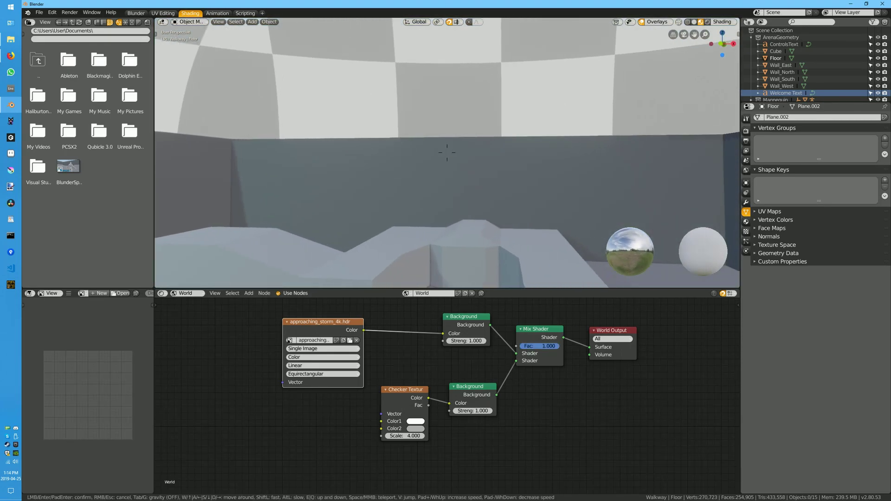
{"action": "left_click", "coordinate": [447, 152]}
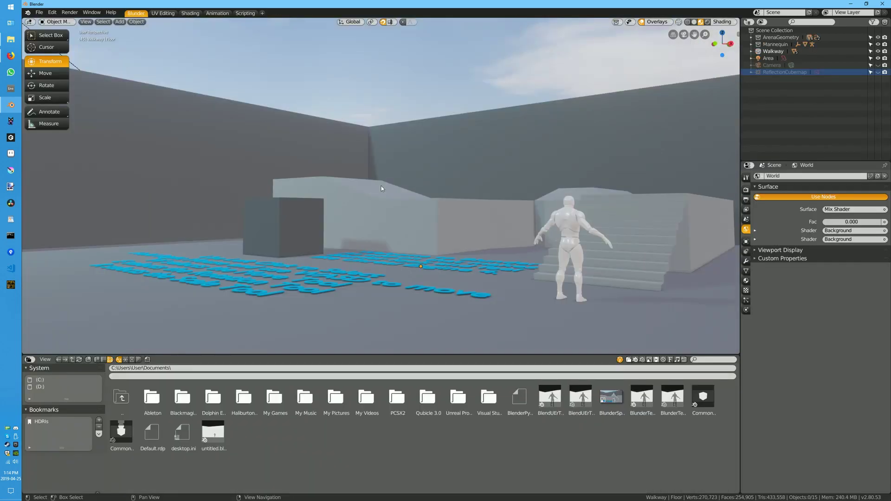